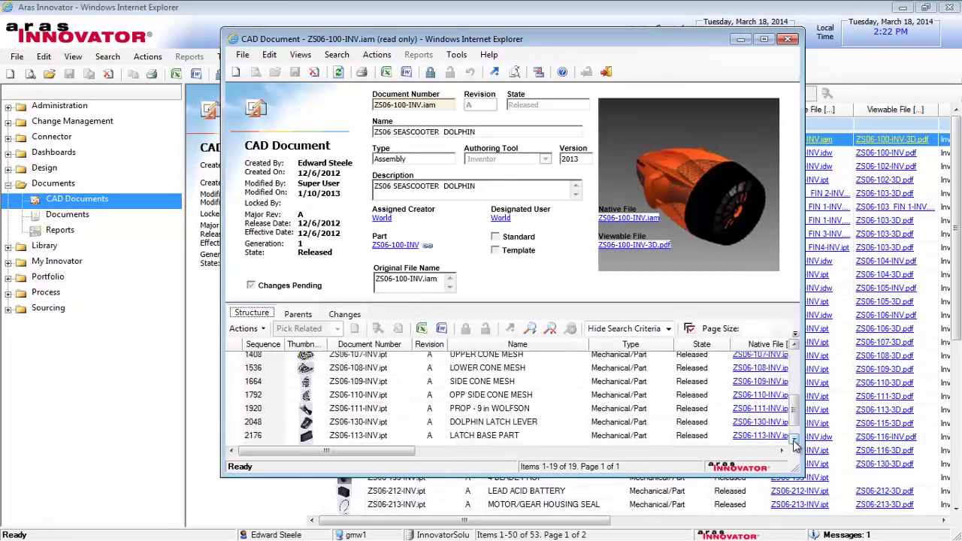
click(795, 442)
click(795, 442)
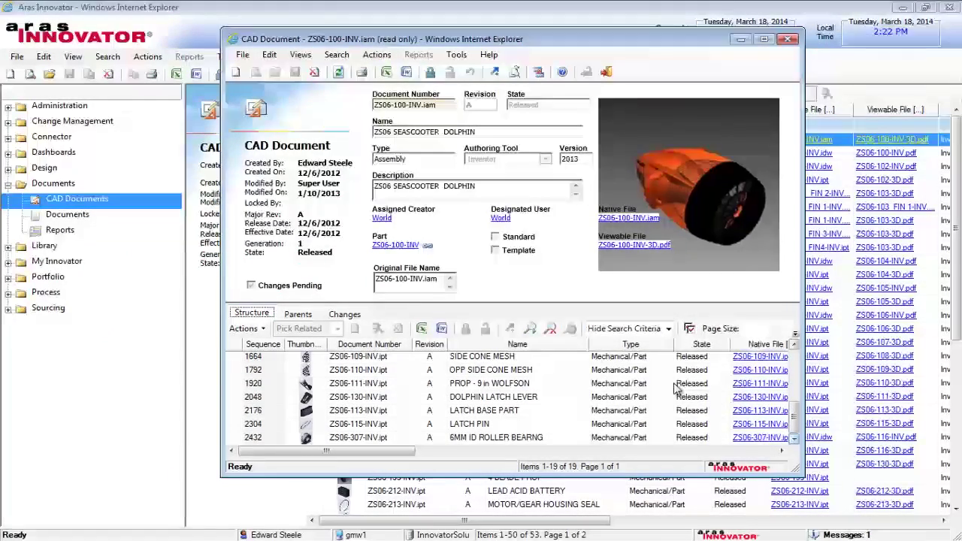
Step: Check the assembly's parent (ZS06-100-INV.idw), then review and close linked part ZS06-100-INV's CAD documents
click(298, 315)
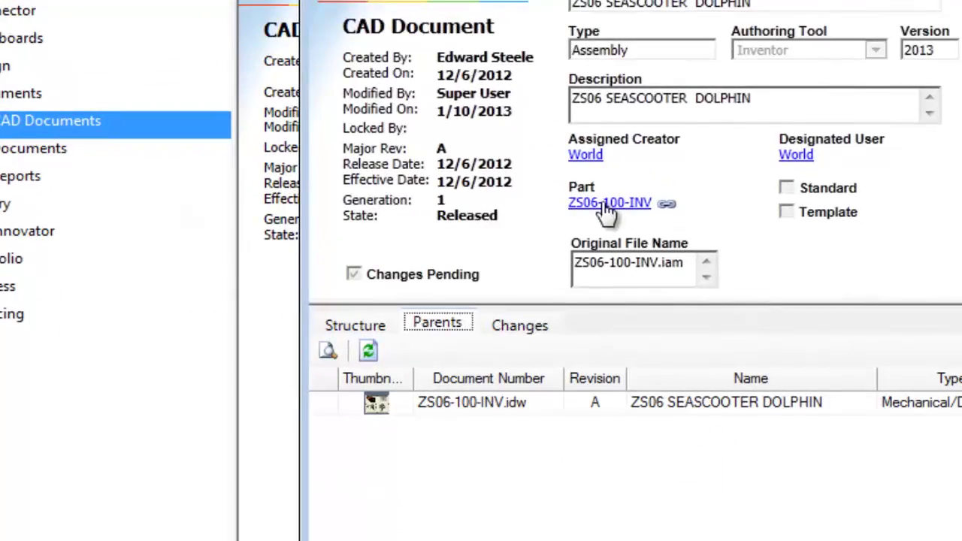
click(607, 210)
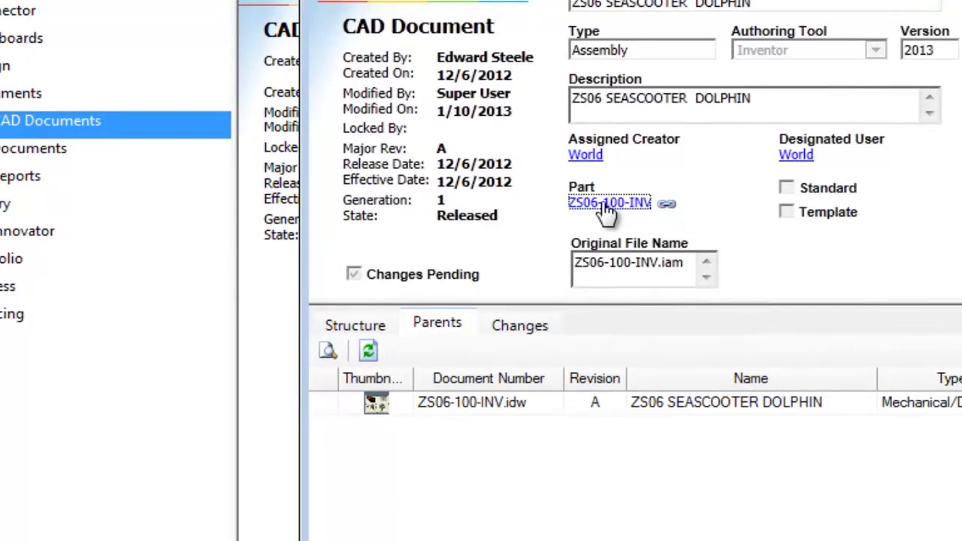
click(791, 421)
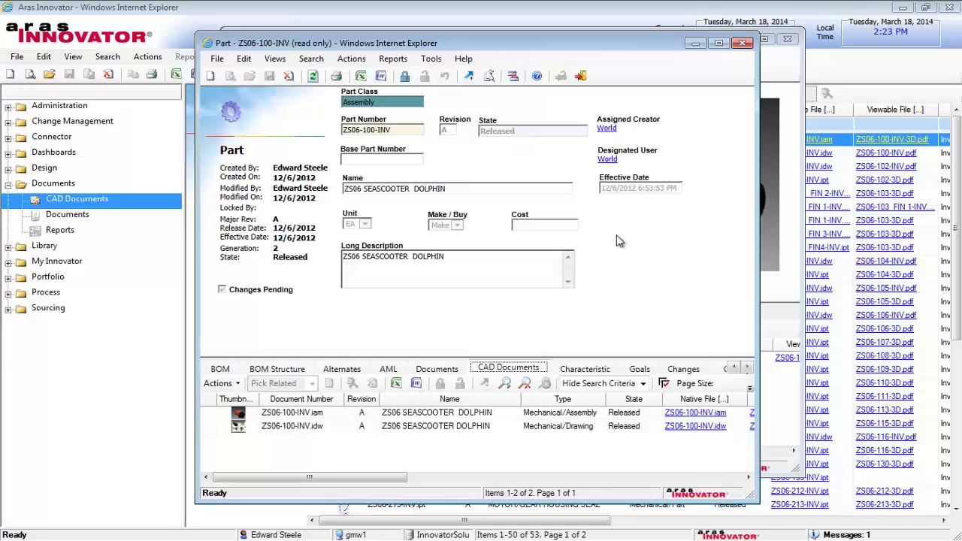
click(743, 43)
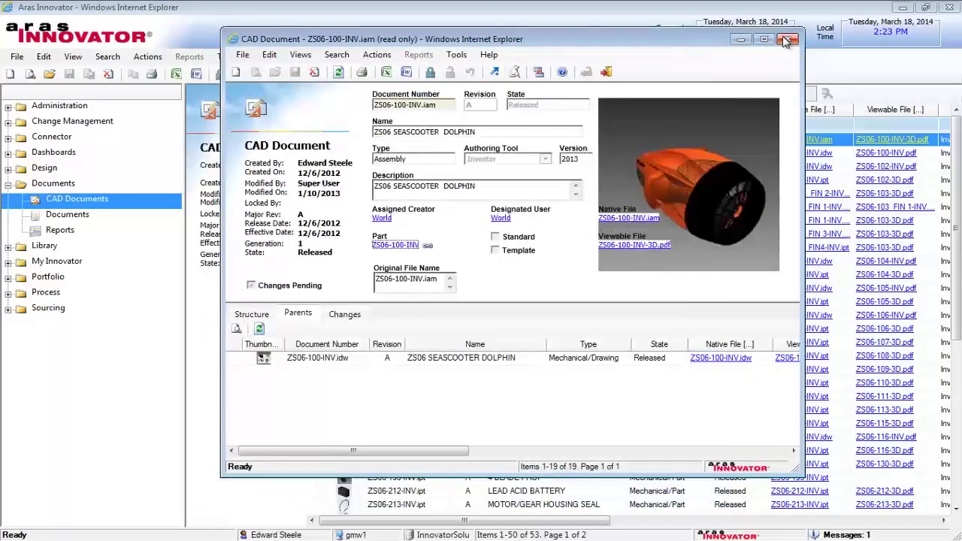
Step: Close the assembly's CAD document record and expand the My Innovator section
click(787, 38)
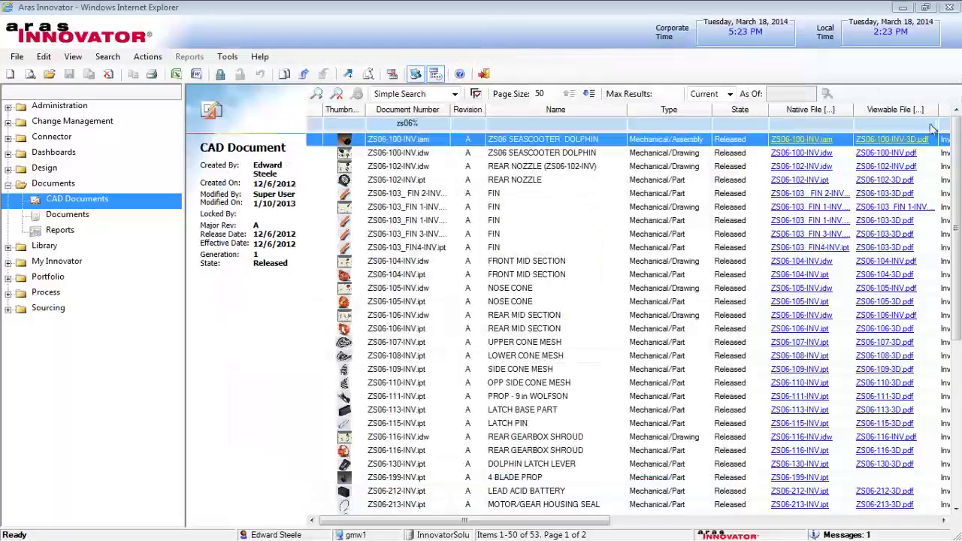
click(956, 509)
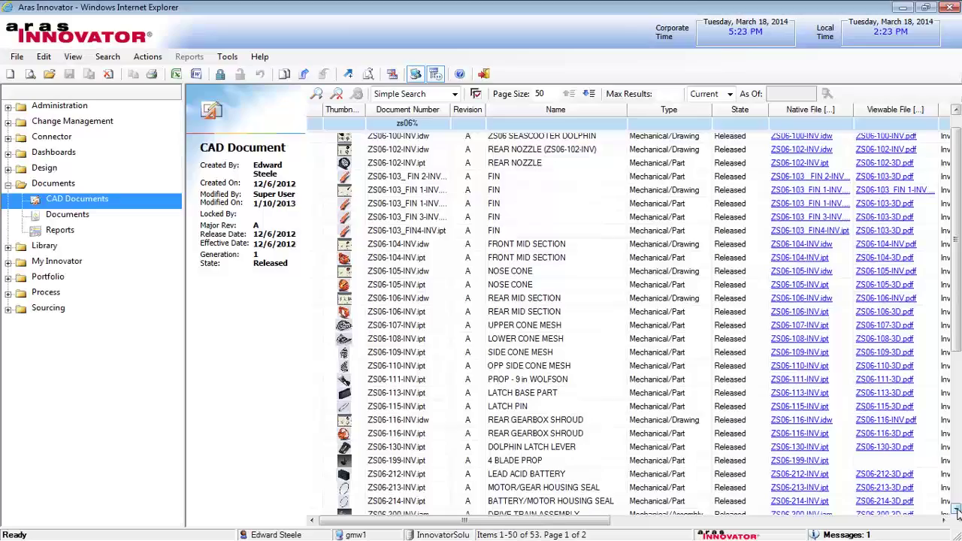
click(956, 509)
click(956, 508)
click(956, 509)
click(956, 509)
click(956, 509)
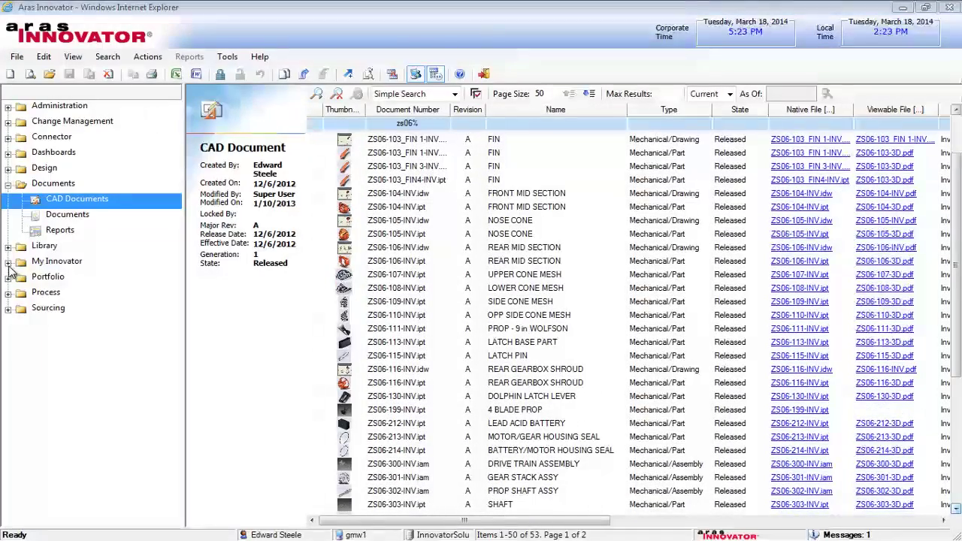
Step: Open change order ECO-100042 for viewing from My InBasket
click(7, 261)
click(39, 294)
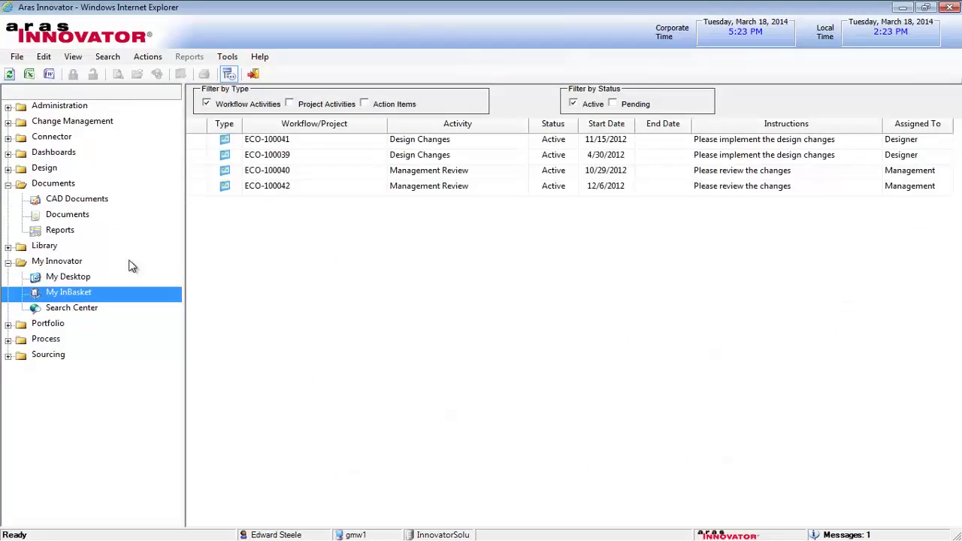
right_click(286, 191)
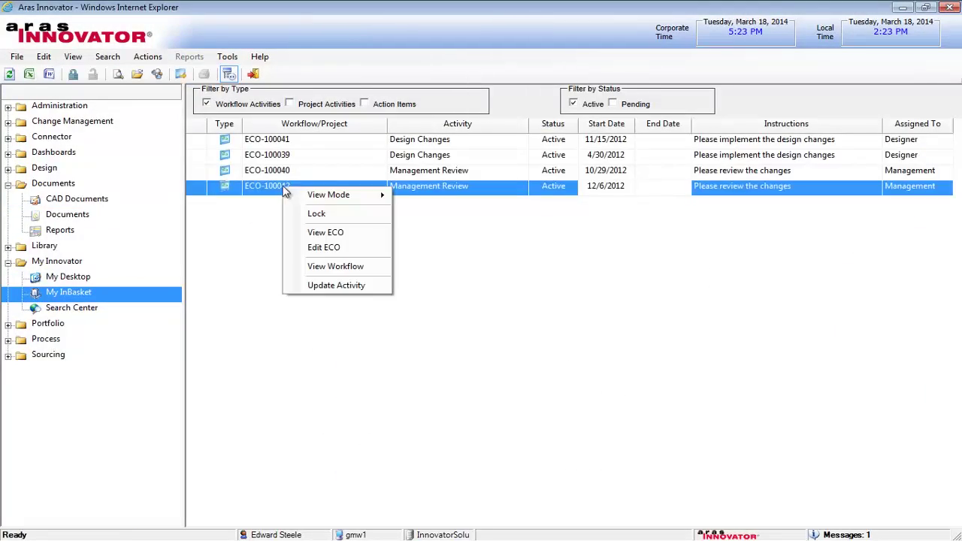
click(325, 232)
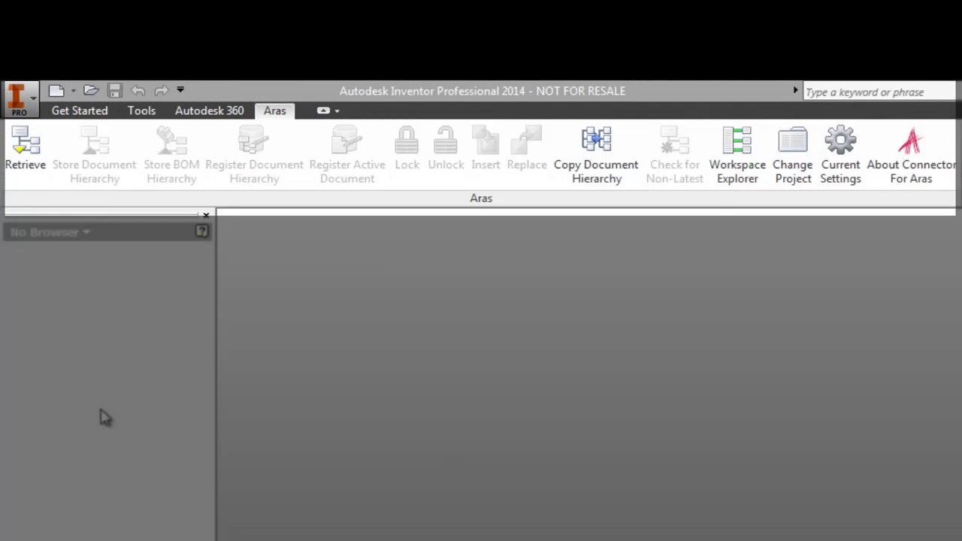
Step: Retrieve from Aras: search zs06 Inventor documents (53 results) and select ZS06-100-INV.idw
click(35, 167)
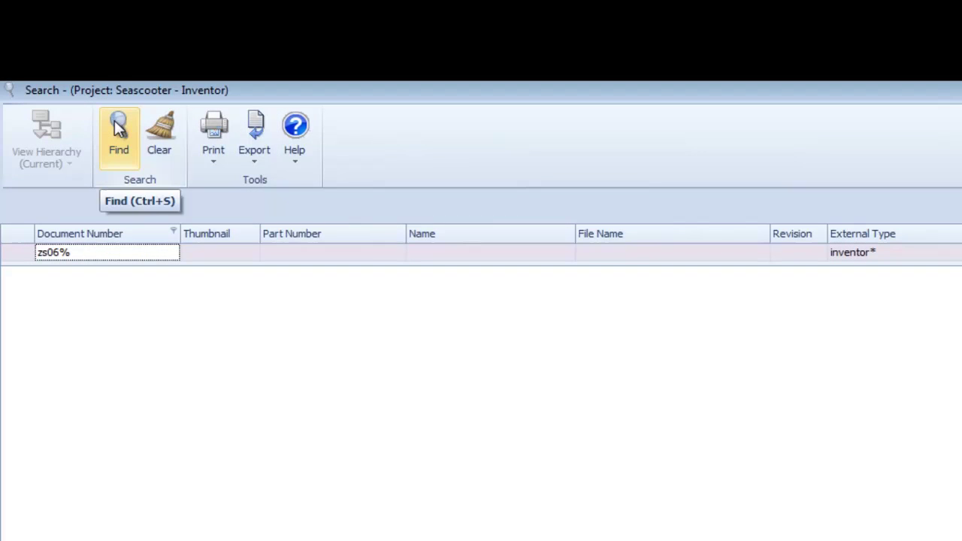
click(116, 128)
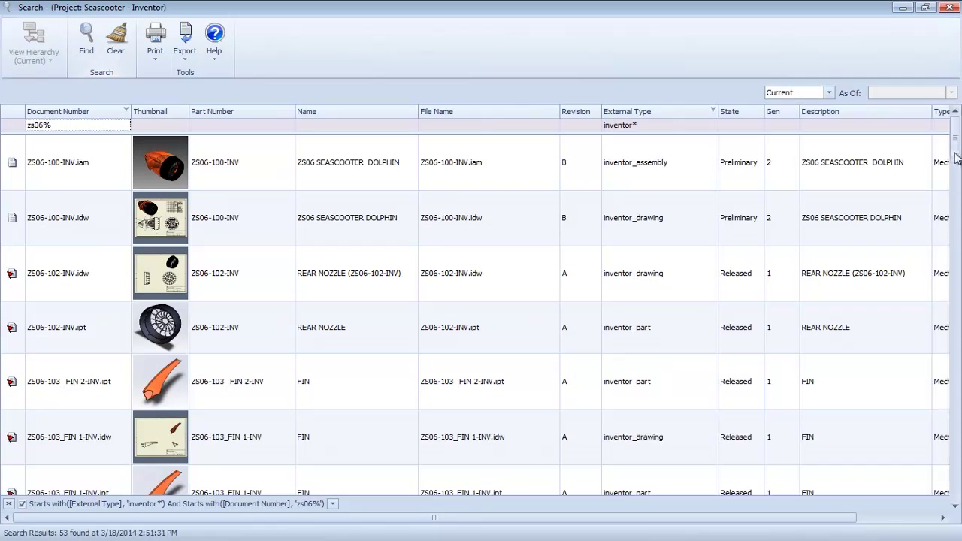
mouse_move(956, 149)
mouse_down()
mouse_move(957, 223)
mouse_move(957, 155)
mouse_move(941, 144)
mouse_up()
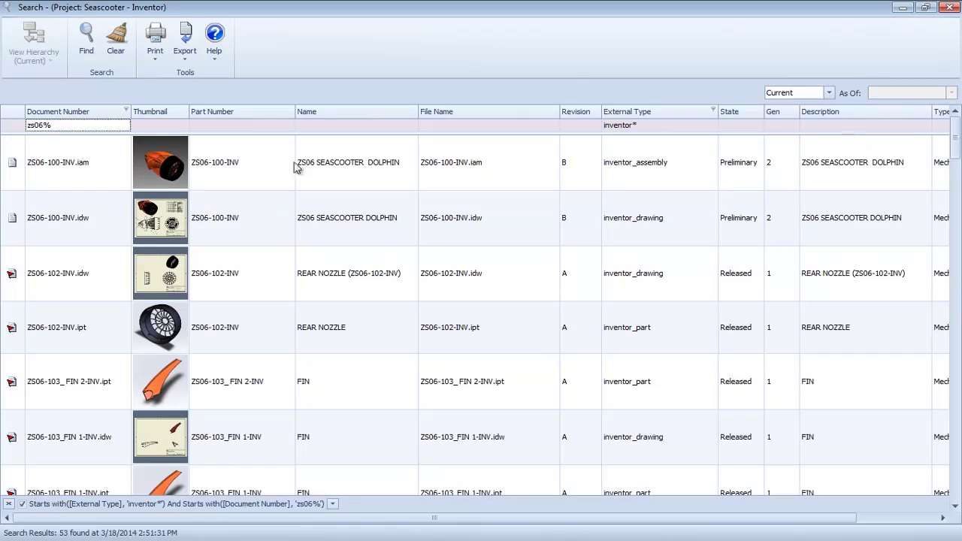
click(112, 228)
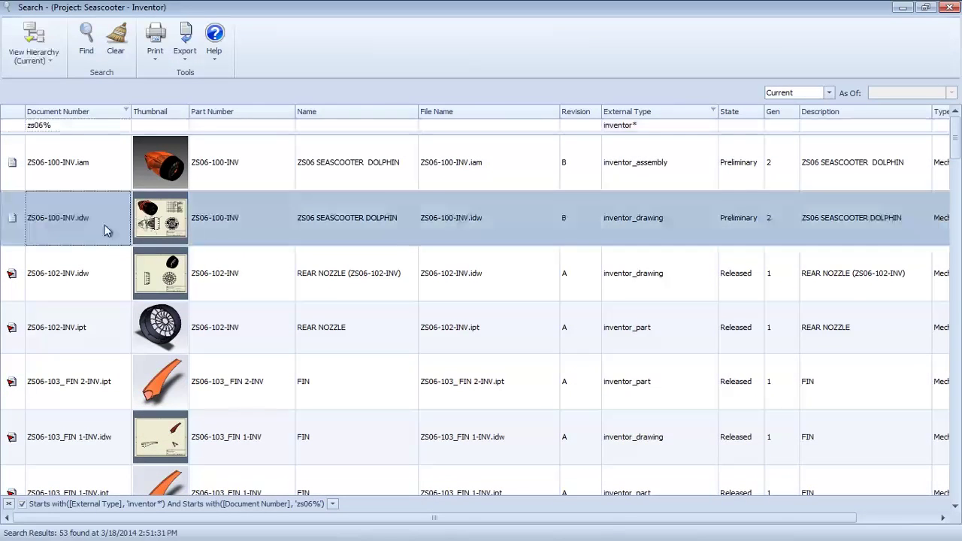
Step: Show the ZS06-100-INV.idw hierarchy as a flat list sorted by External Type
click(35, 41)
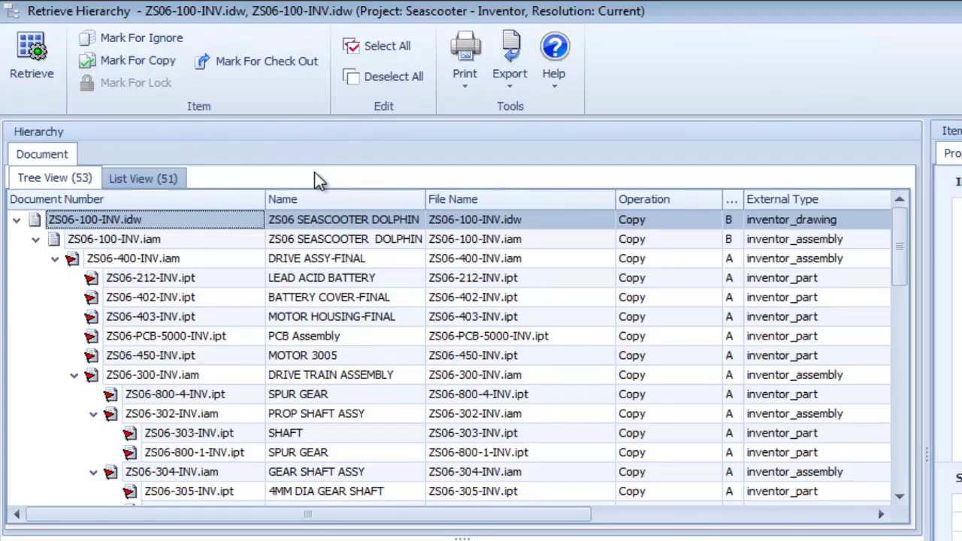
click(154, 178)
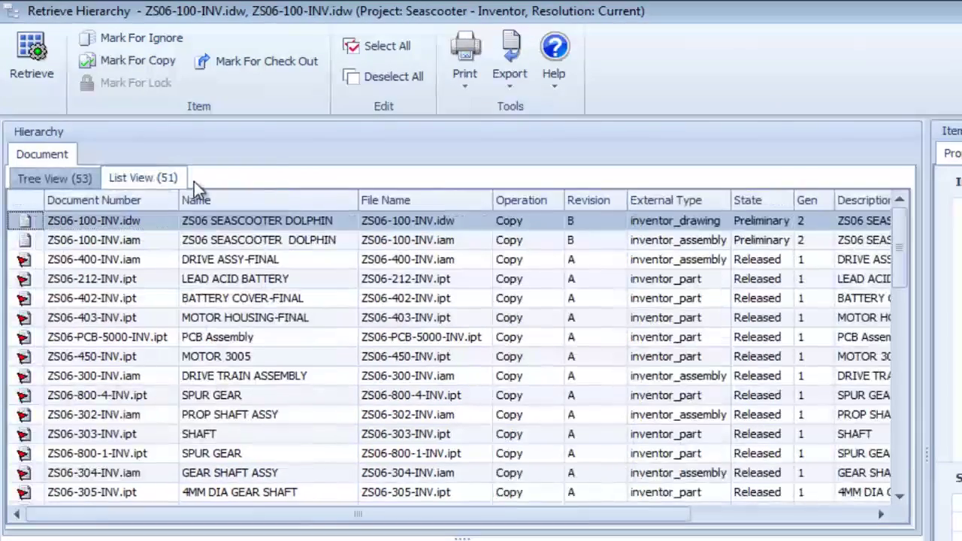
click(679, 202)
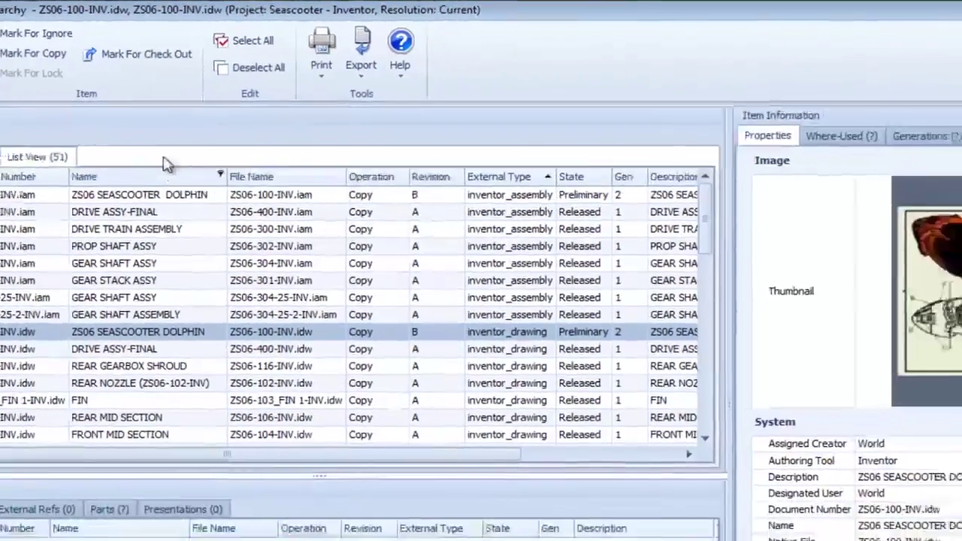
click(50, 151)
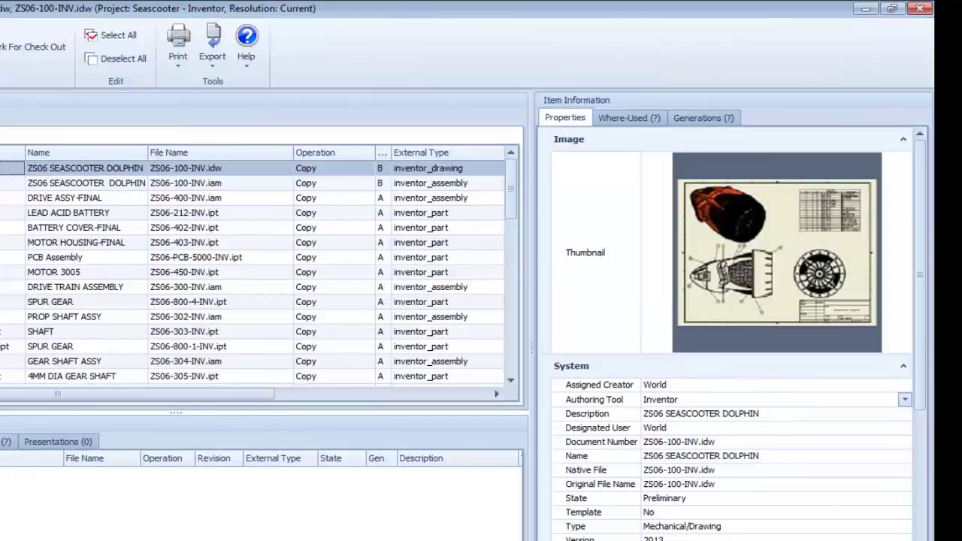
Step: Inspect the ZS06-100-INV.iam assembly's Properties, Where-Used and Generations tabs
click(195, 186)
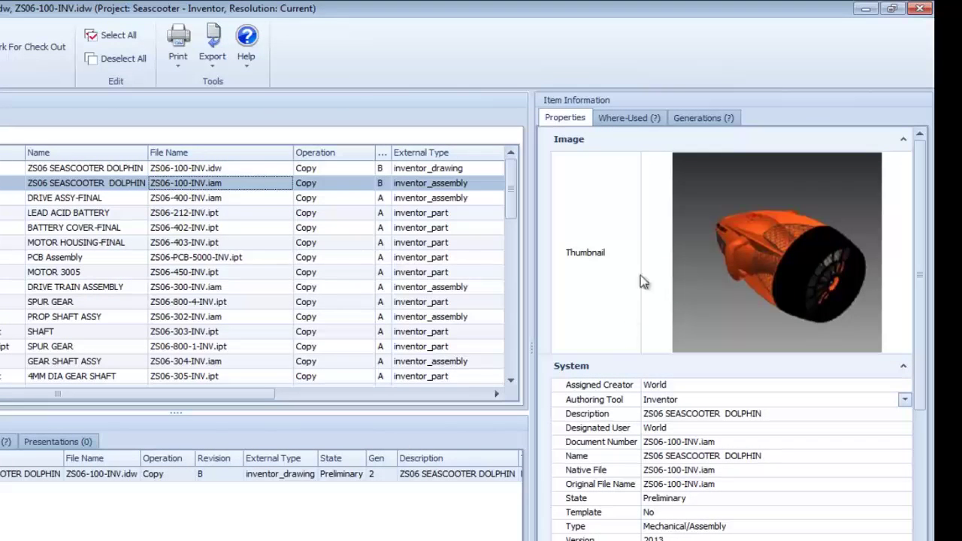
click(629, 118)
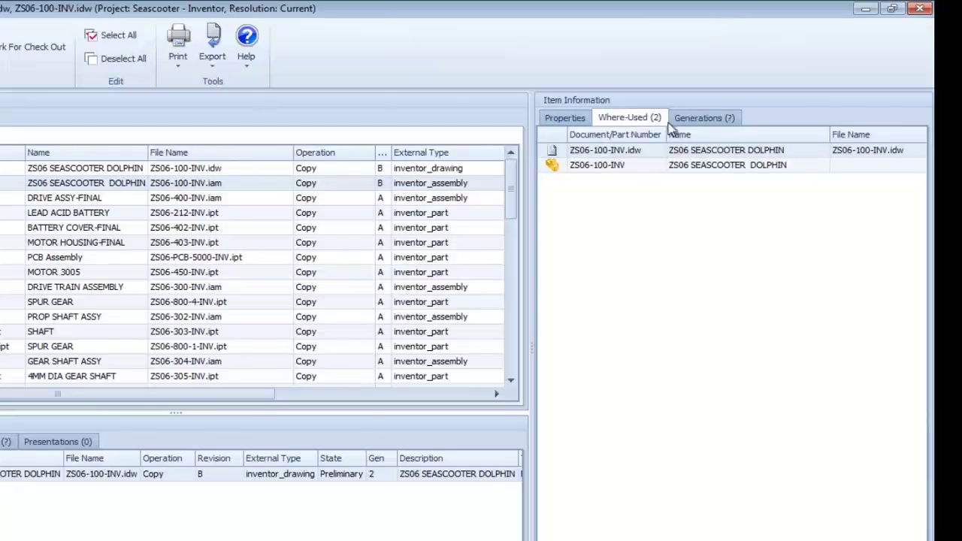
click(713, 121)
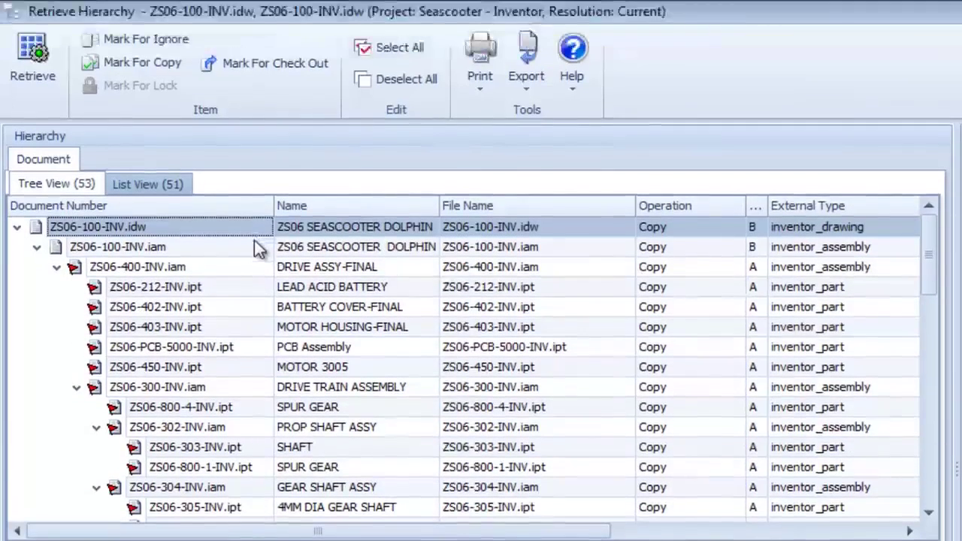
Step: Mark ZS06-100-INV.idw and ZS06-100-INV.iam for check out and retrieve them
ctrl+click(255, 248)
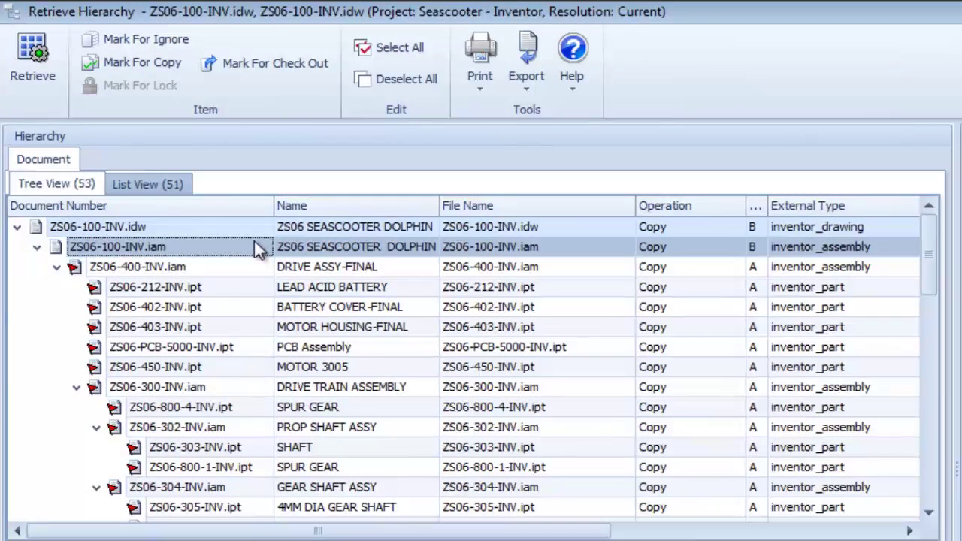
right_click(256, 248)
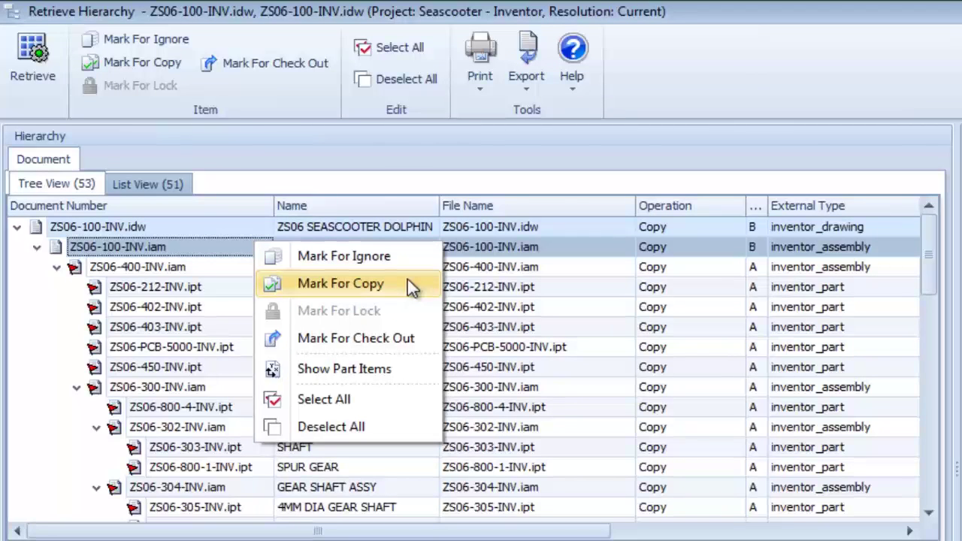
click(414, 342)
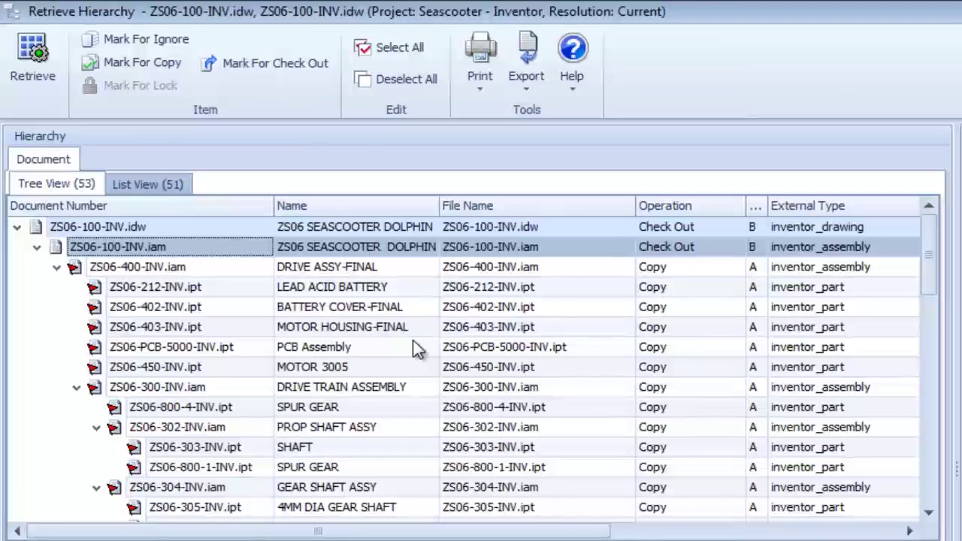
click(23, 60)
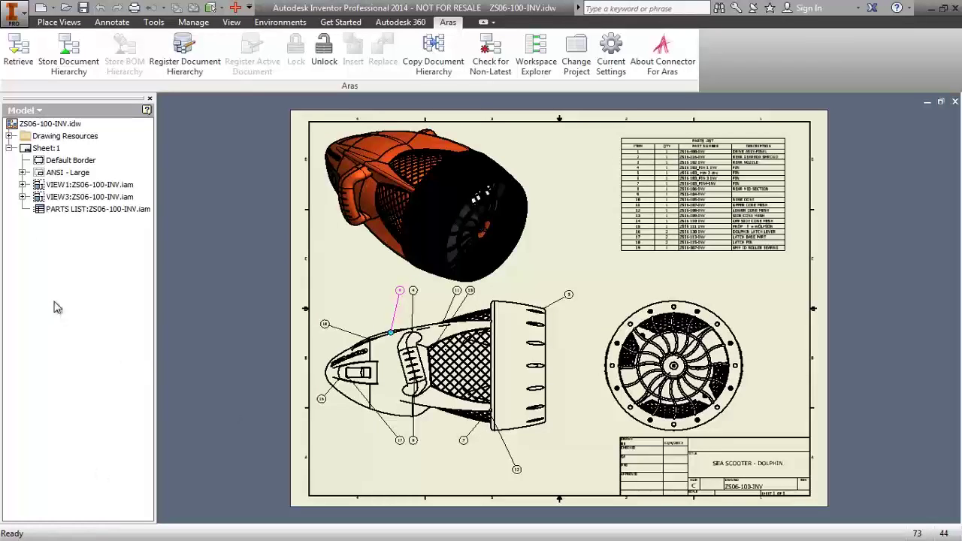
Step: Open the ZS06-100-INV.iam assembly from the drawing's VIEW1 browser node
click(23, 185)
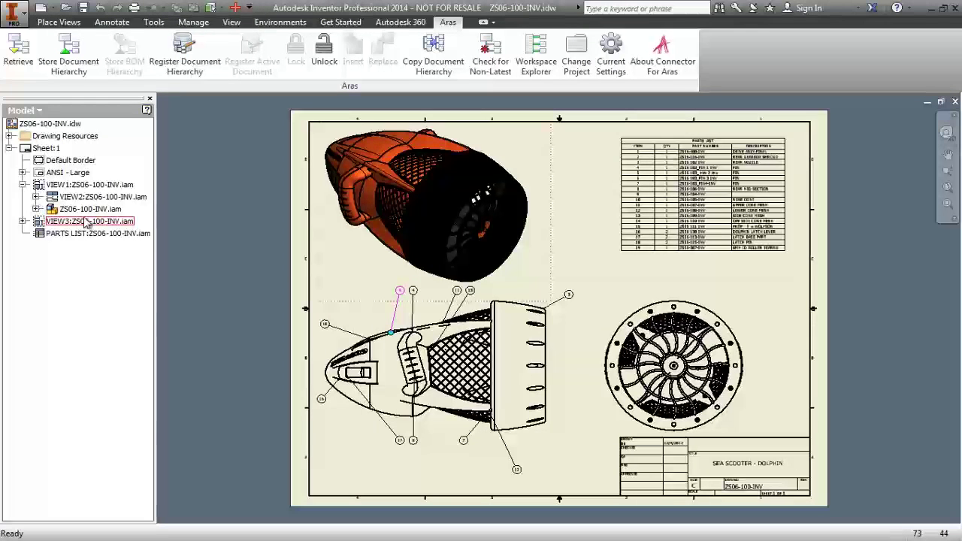
right_click(81, 210)
click(96, 232)
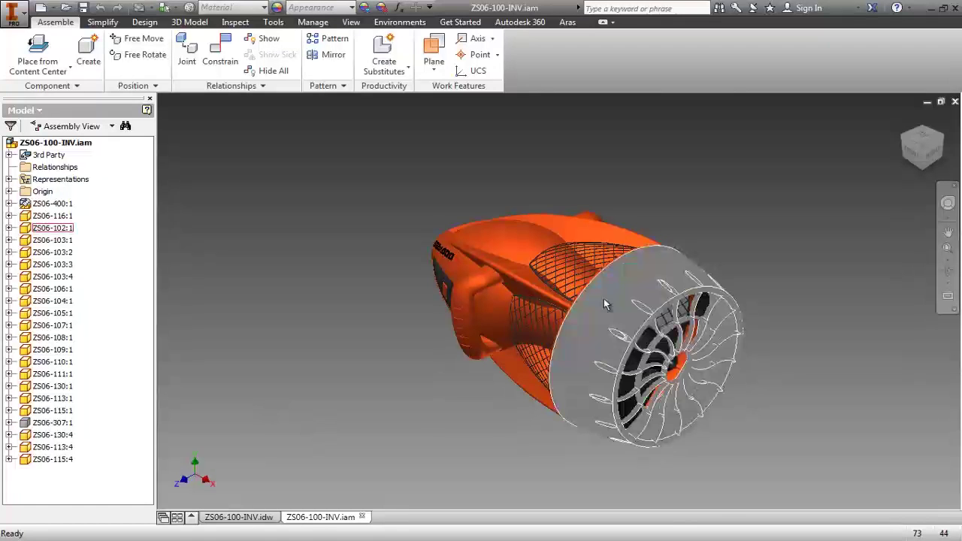
Step: Replace the rear nozzle ZS06-102 with ZS06-102-NEW-INV.ipt
click(602, 299)
right_click(603, 298)
mouse_move(629, 381)
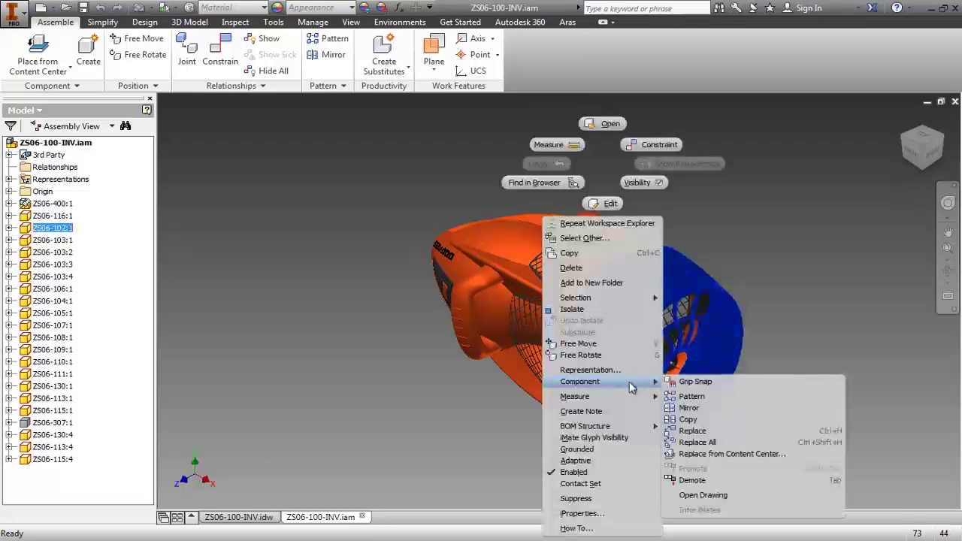
click(721, 431)
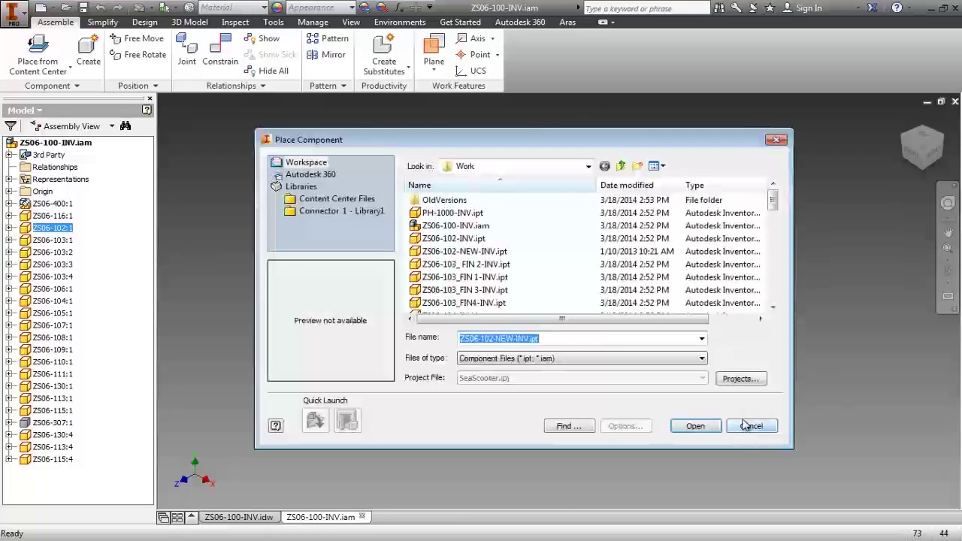
click(517, 252)
click(693, 426)
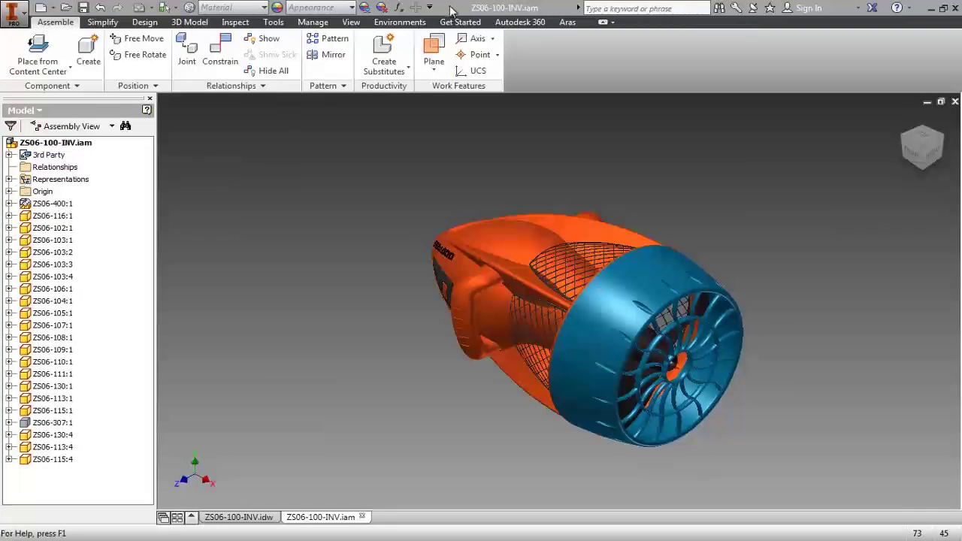
Step: Replace propeller ZS06-111 with Aras part ZS06-199-INV (4 BLADE PROP), found by name filter %prop%
click(568, 23)
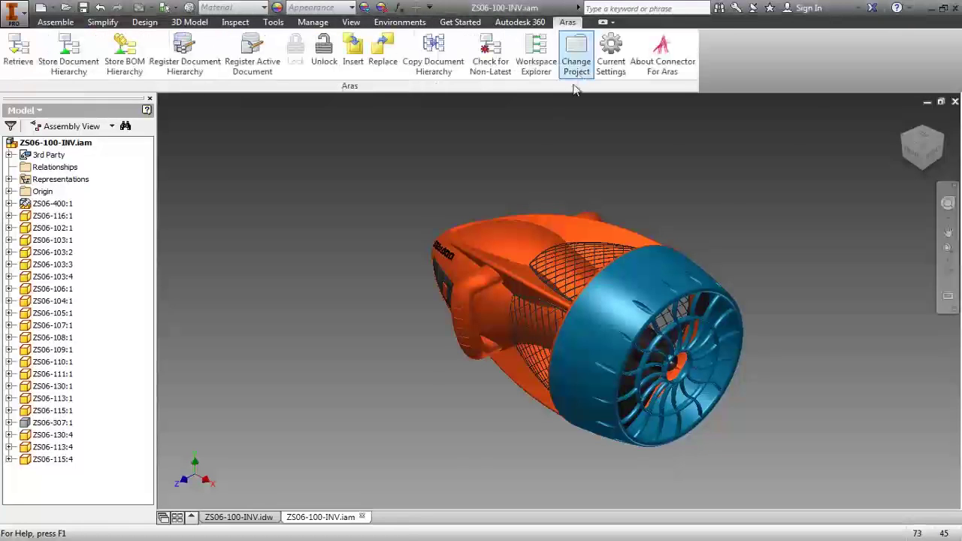
click(630, 411)
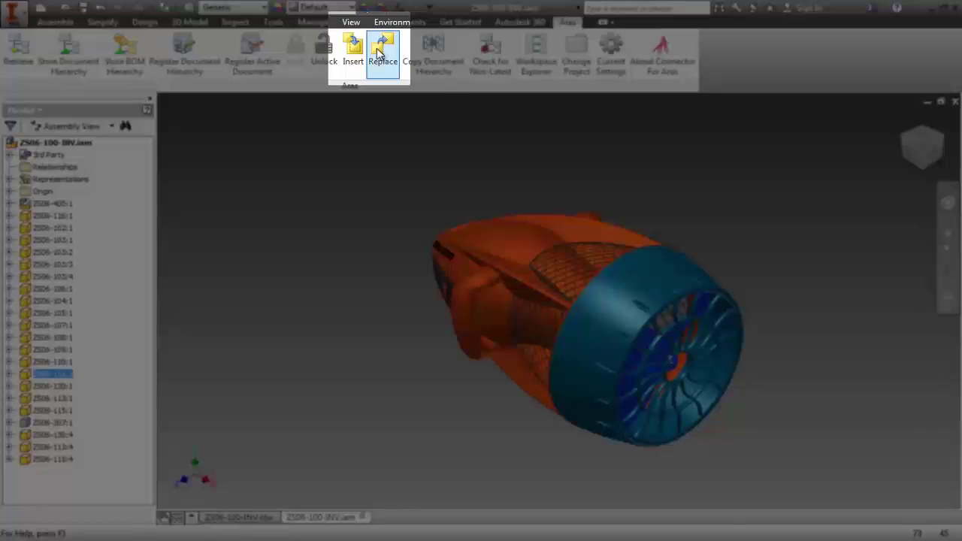
click(381, 52)
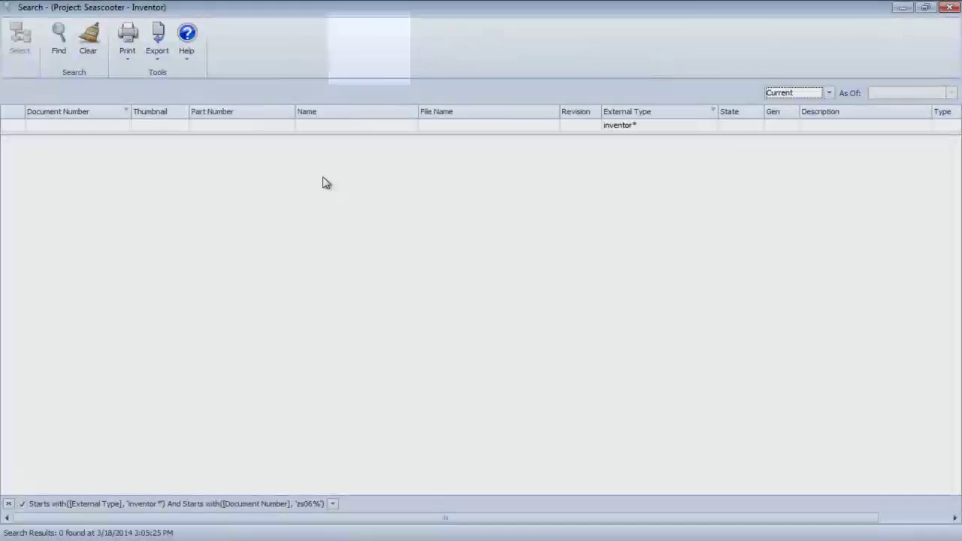
click(398, 126)
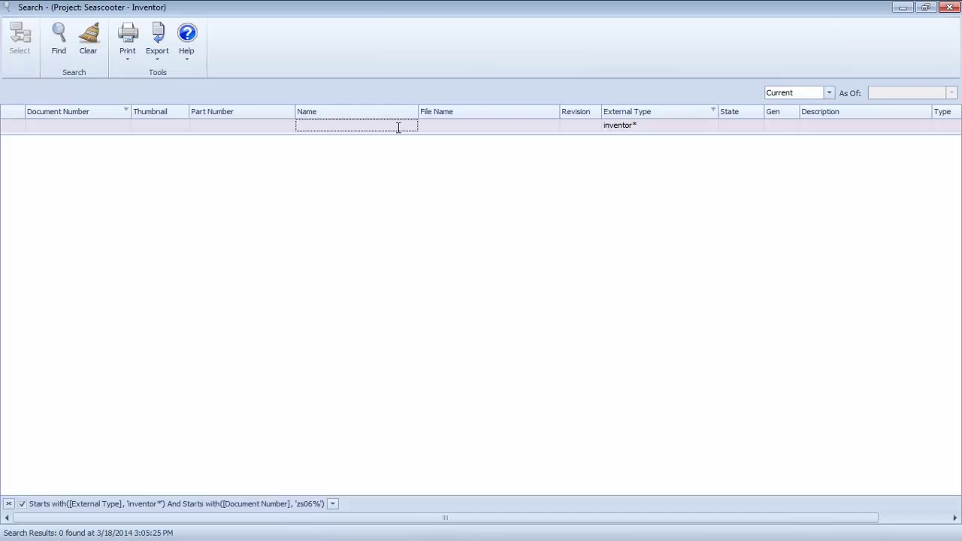
text(%prop%)
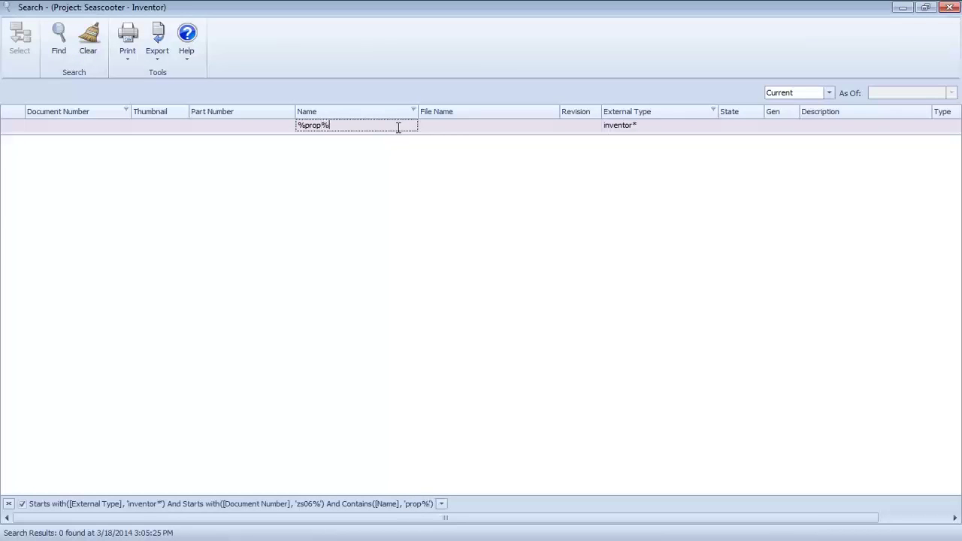
key(Return)
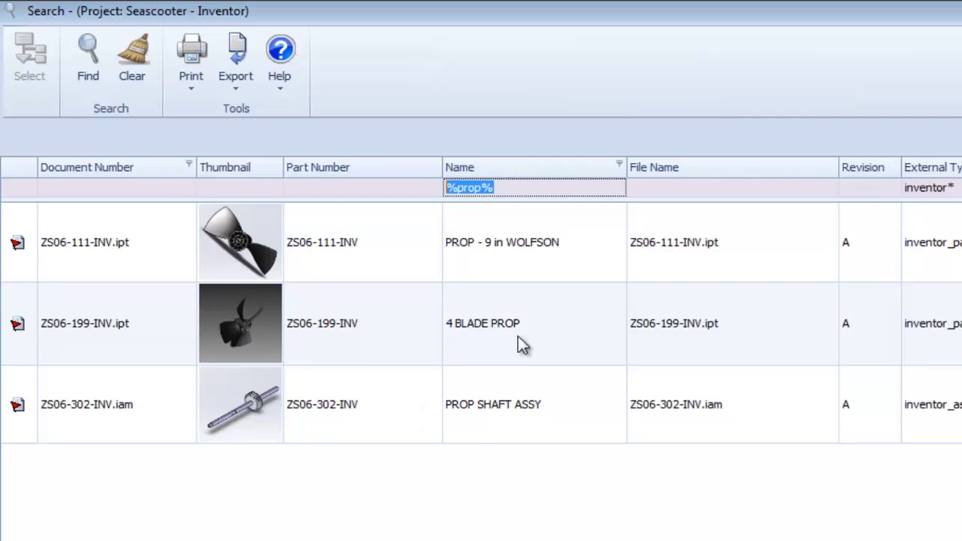
click(207, 338)
click(37, 80)
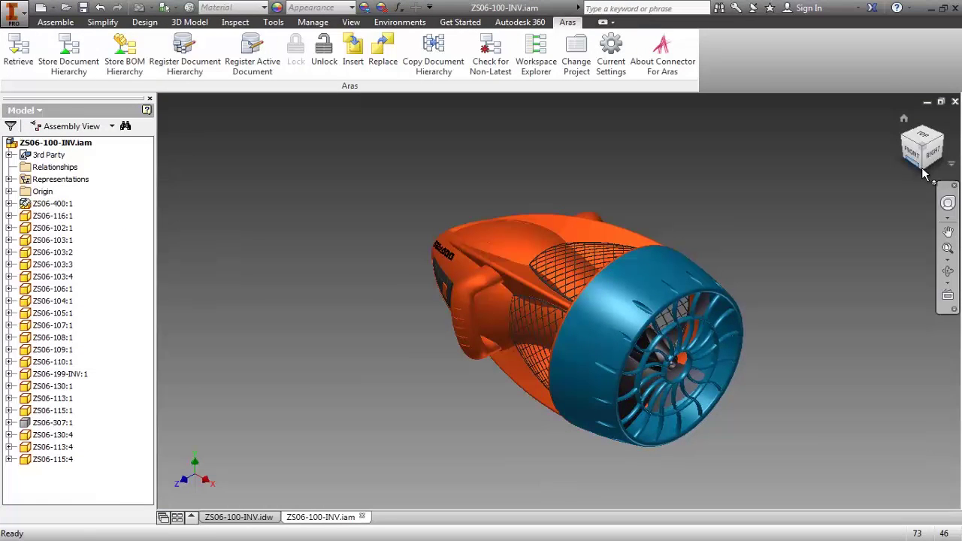
drag(925, 172, 683, 162)
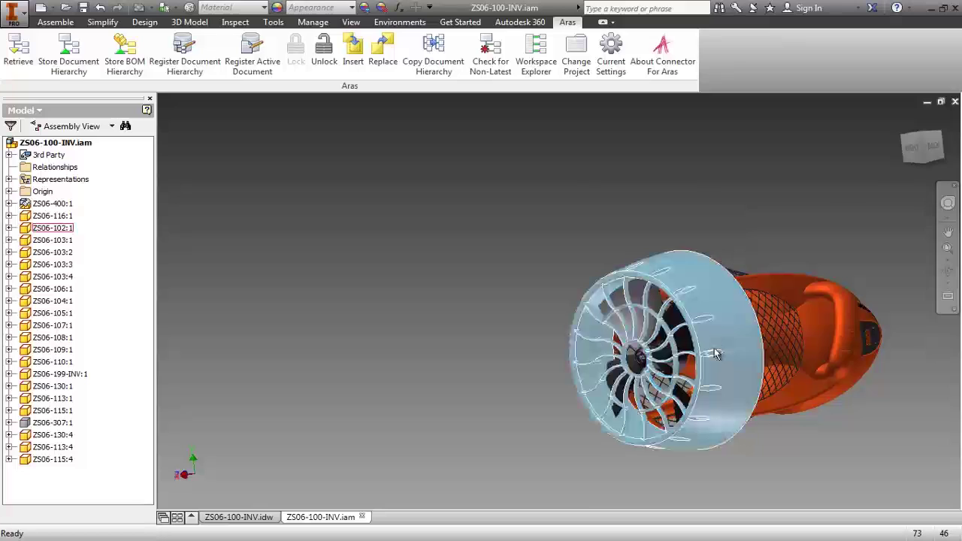
scroll(713, 352, up, 4)
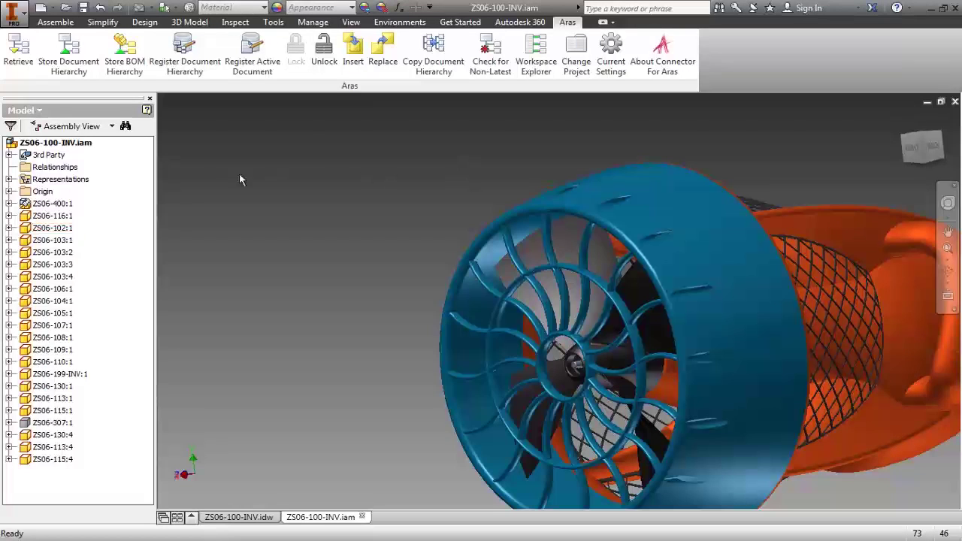
click(350, 22)
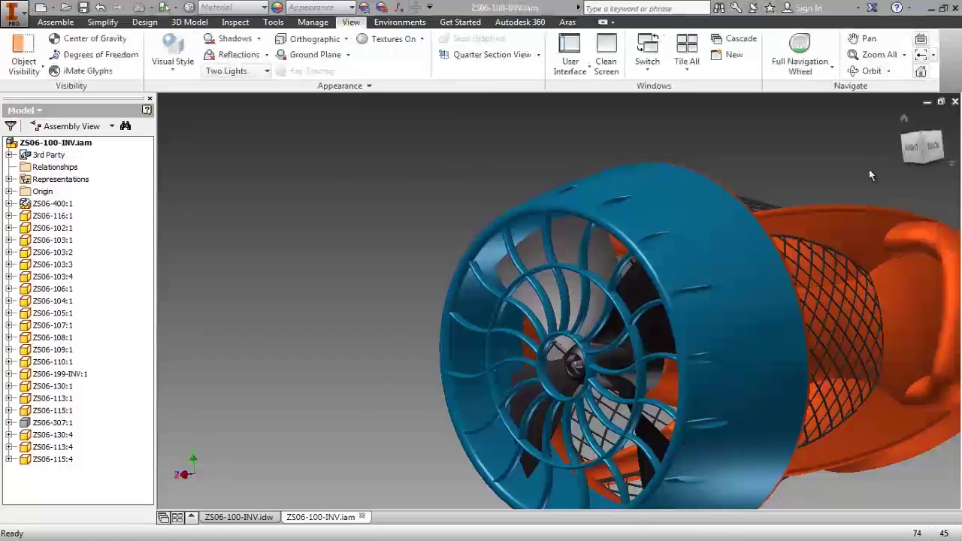
click(924, 167)
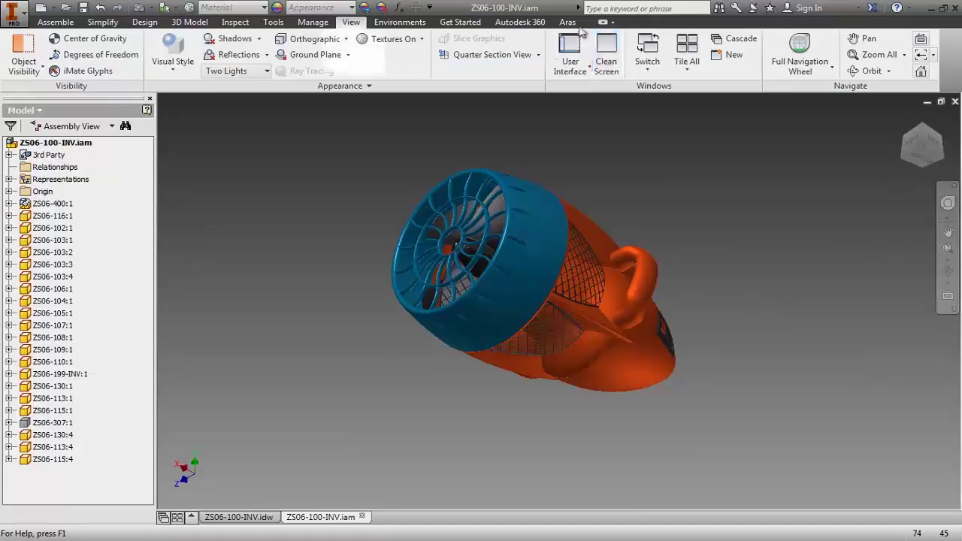
click(567, 22)
Step: Insert Retaining Nut P10001 from Aras via part number filter P1000% and show its size table
click(362, 63)
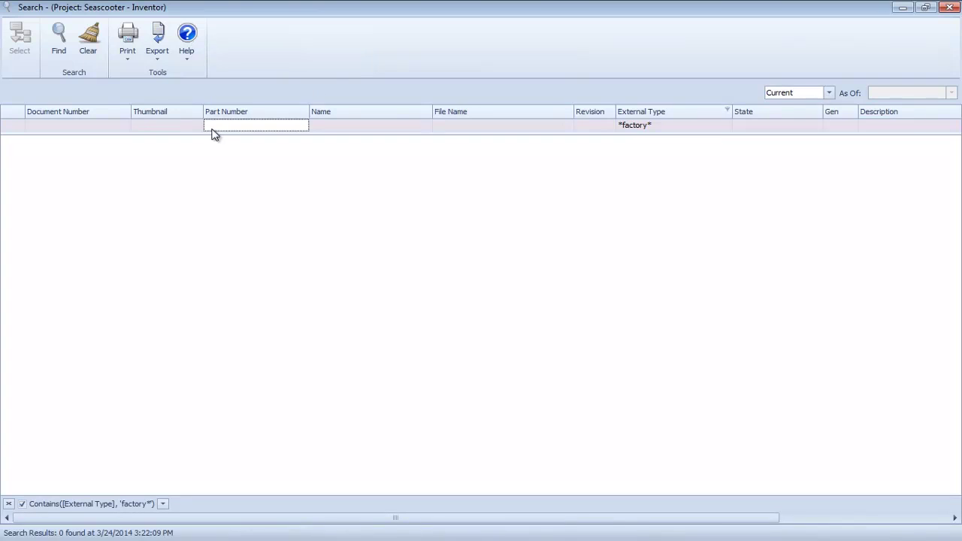
click(217, 125)
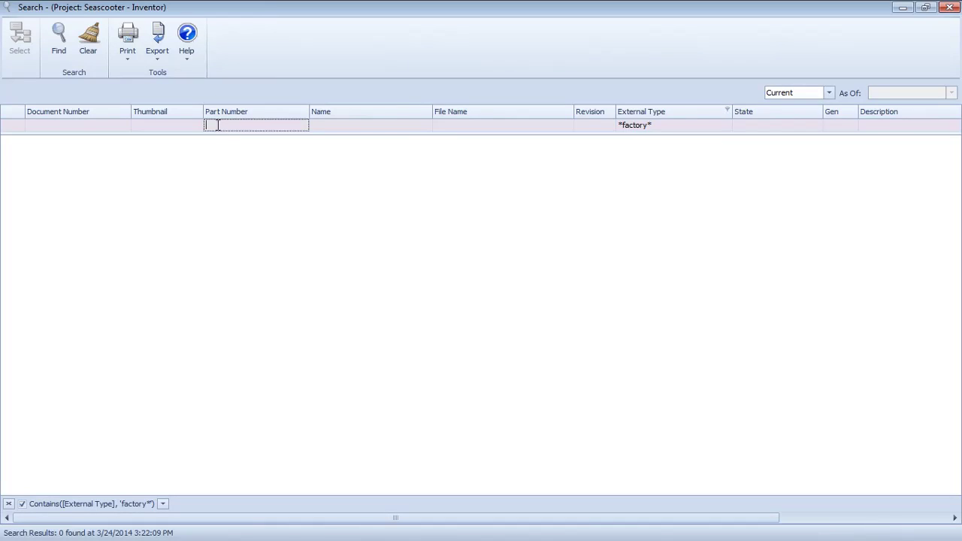
text(P1000%)
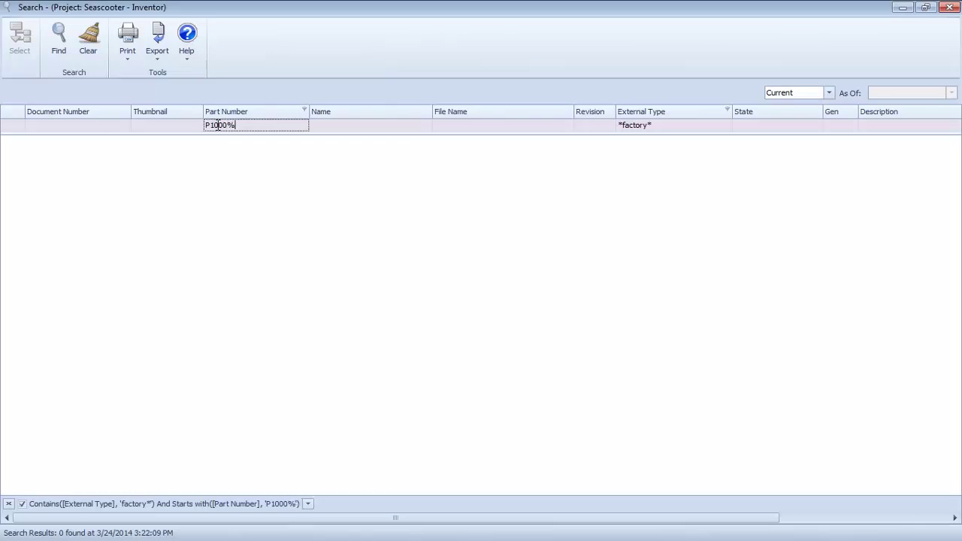
key(Return)
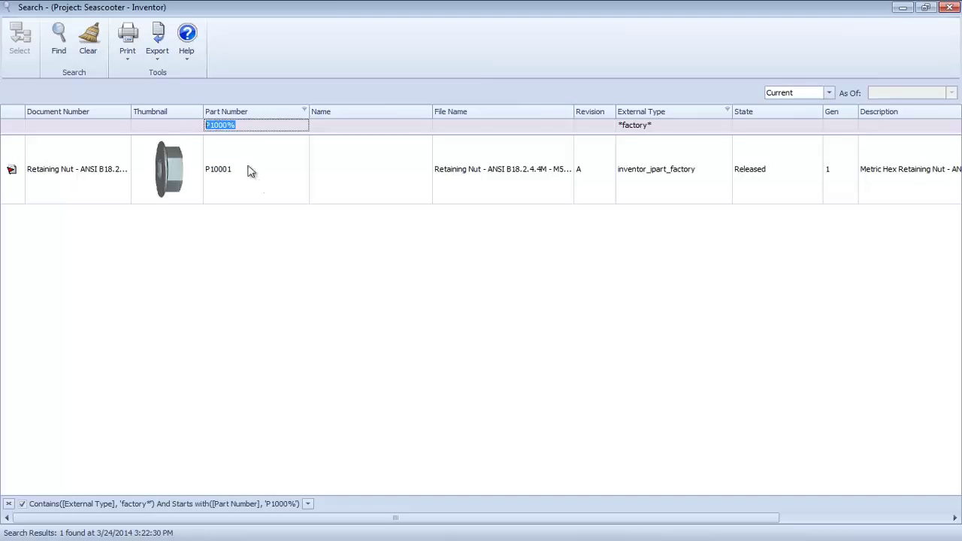
click(113, 199)
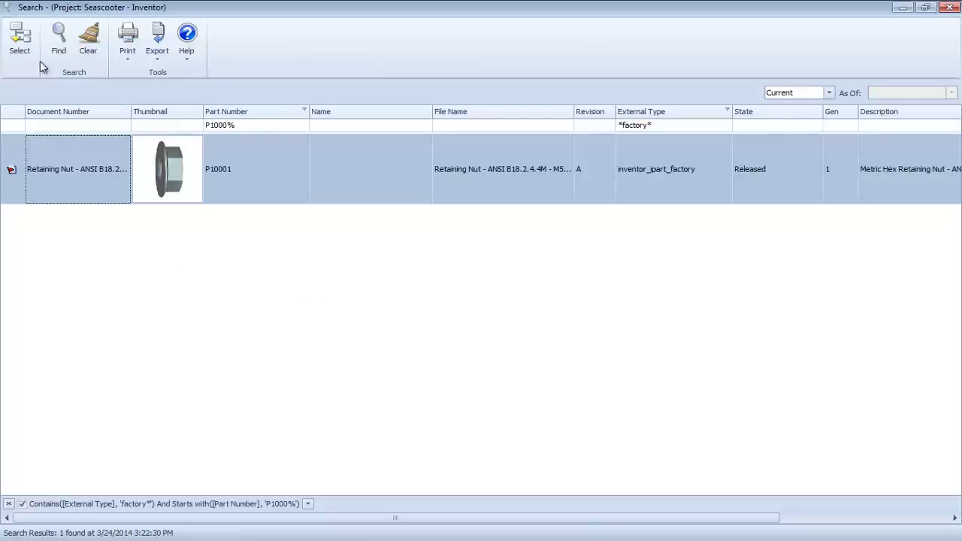
click(19, 38)
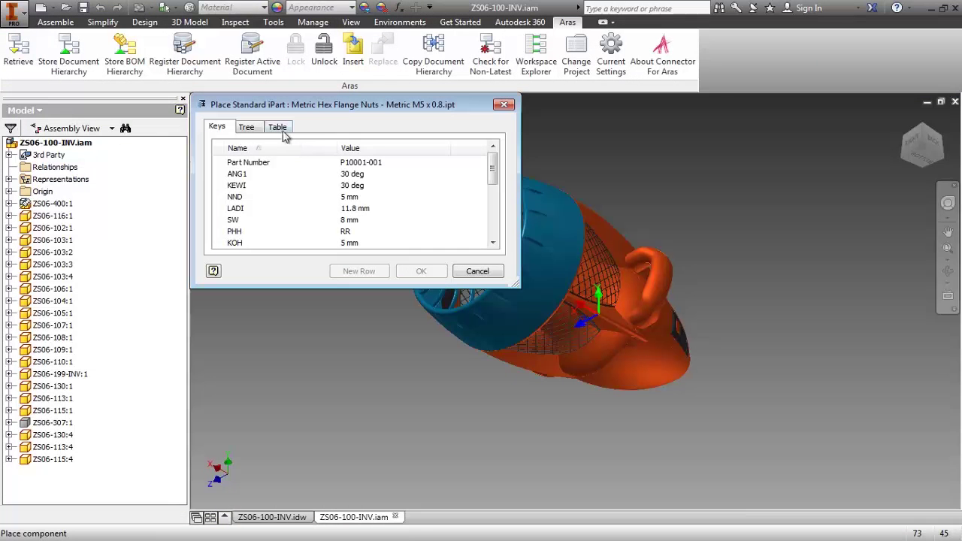
click(277, 127)
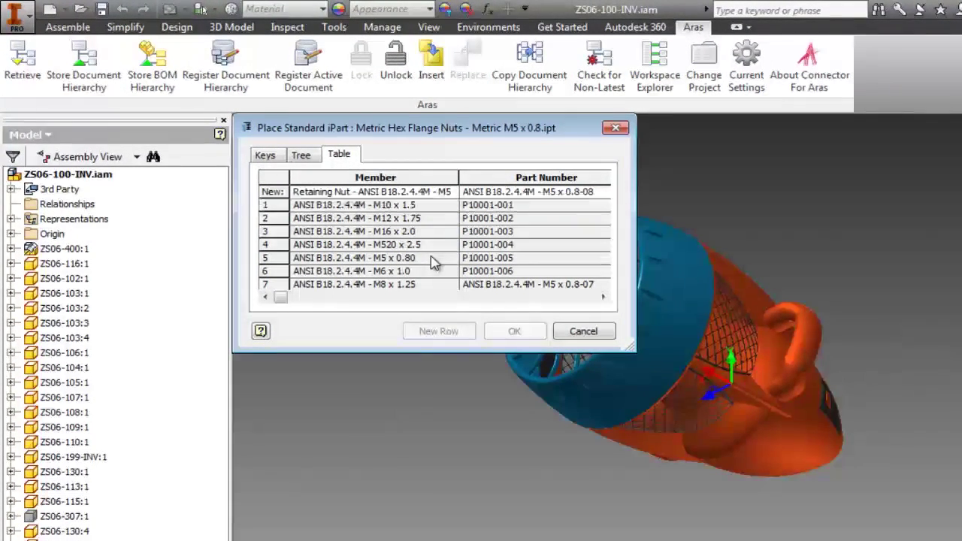
Step: Place an M5 x 0.80 retaining nut in the assembly
click(433, 261)
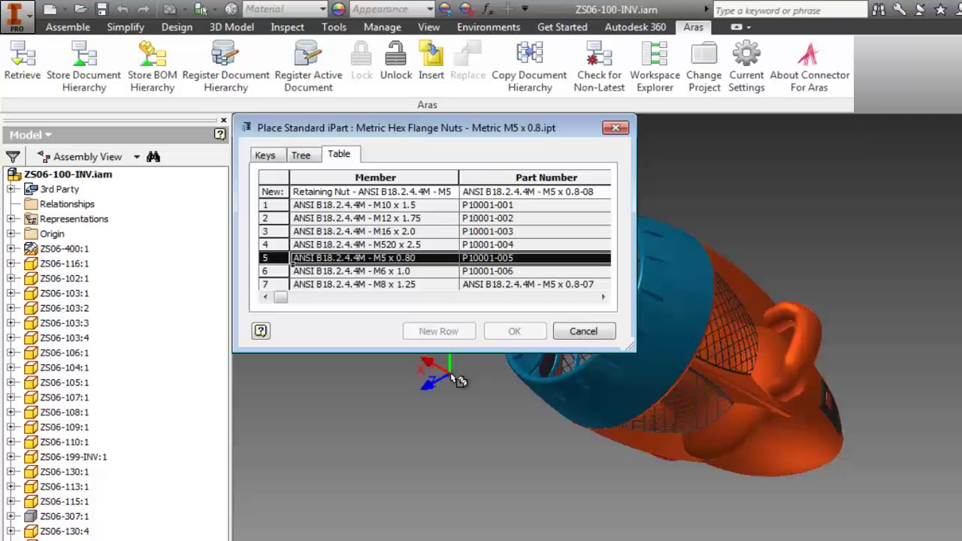
click(437, 372)
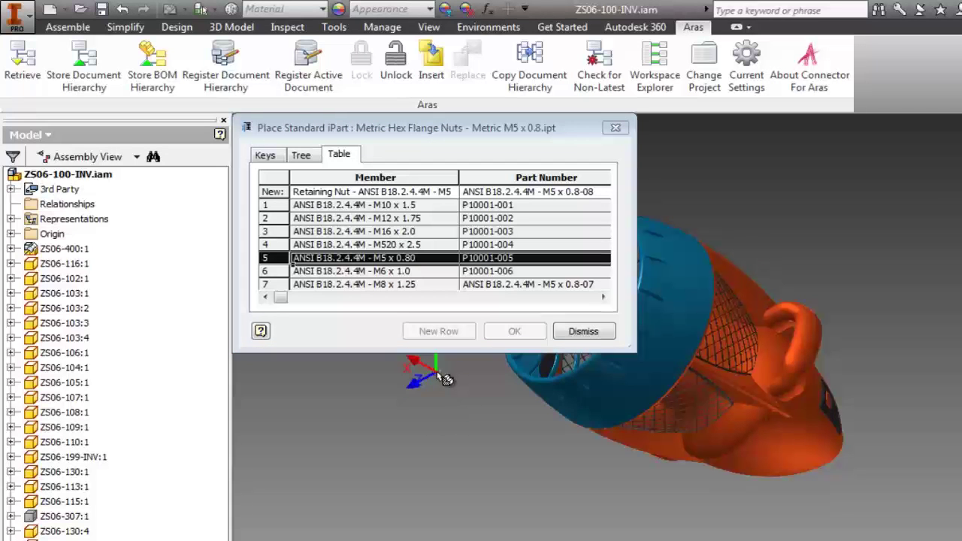
click(560, 332)
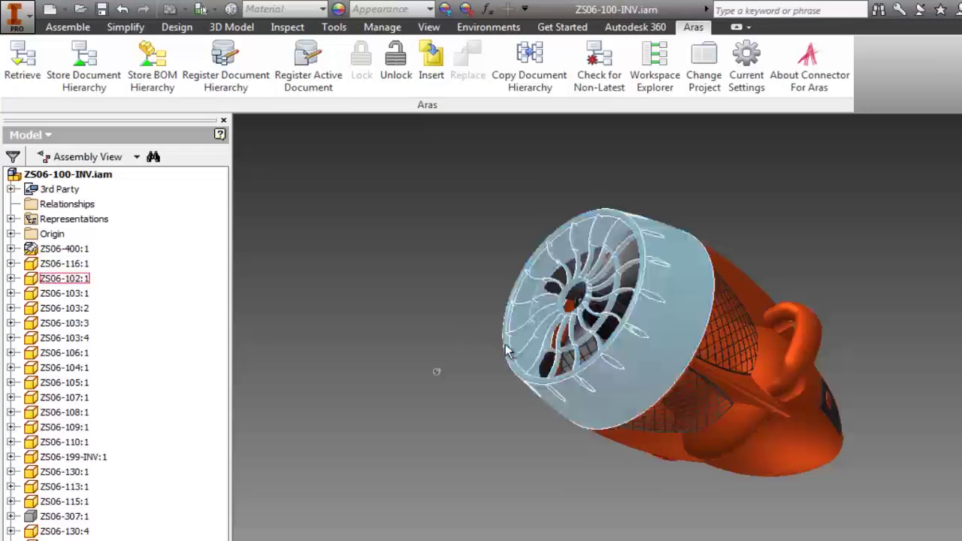
Step: Constrain the nut onto the propeller fan hub
scroll(474, 336, up, 5)
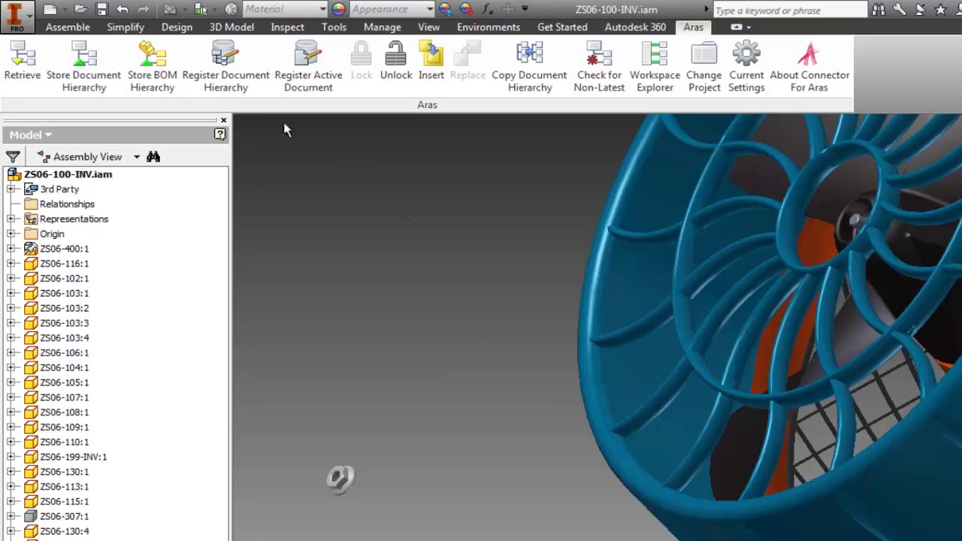
click(67, 27)
key(c)
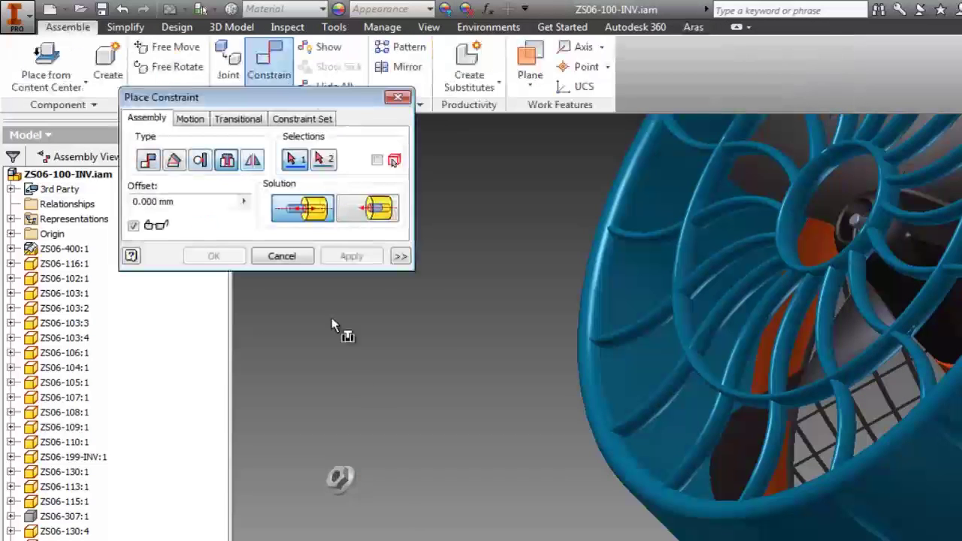
click(345, 478)
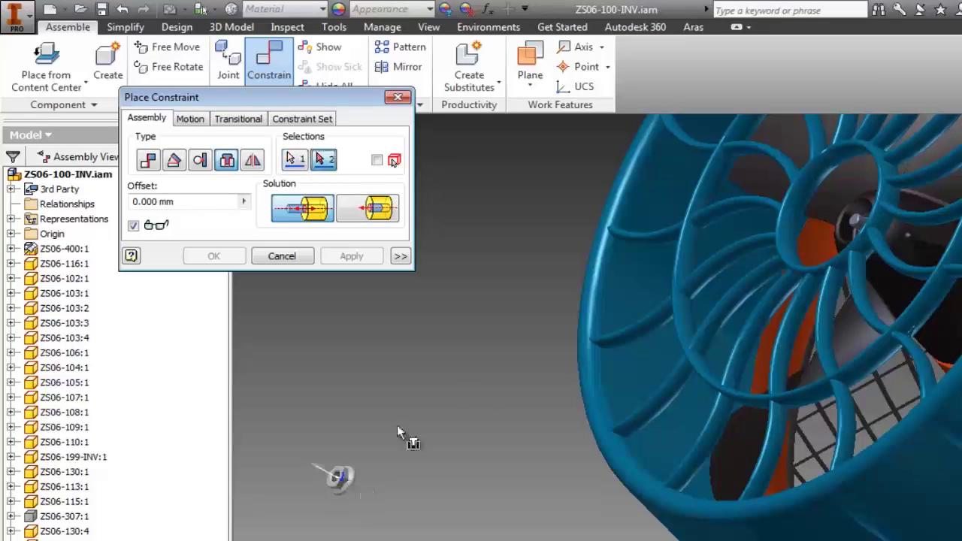
click(854, 222)
key(Return)
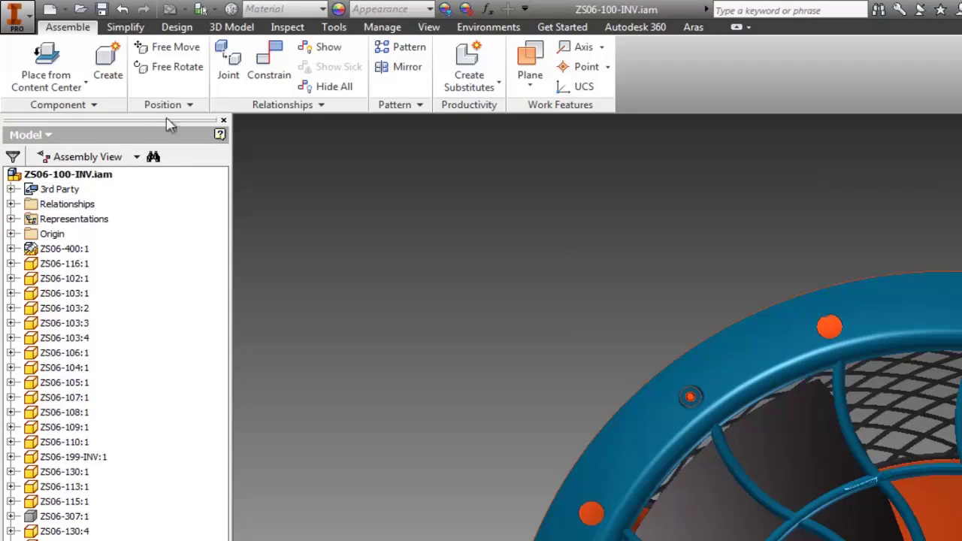
Step: Place an M3x0.5 countersunk screw, 10 mm long, from the Content Center
click(52, 64)
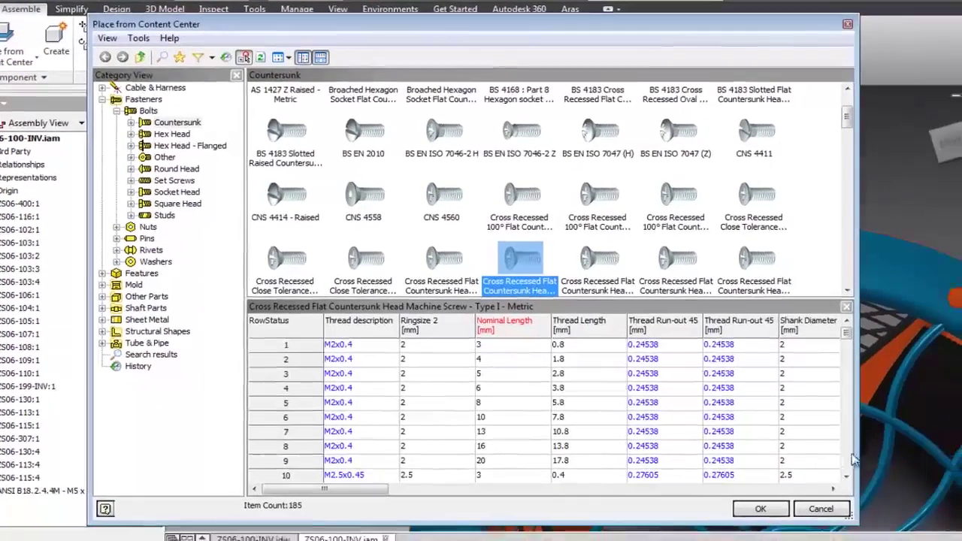
click(897, 485)
click(897, 486)
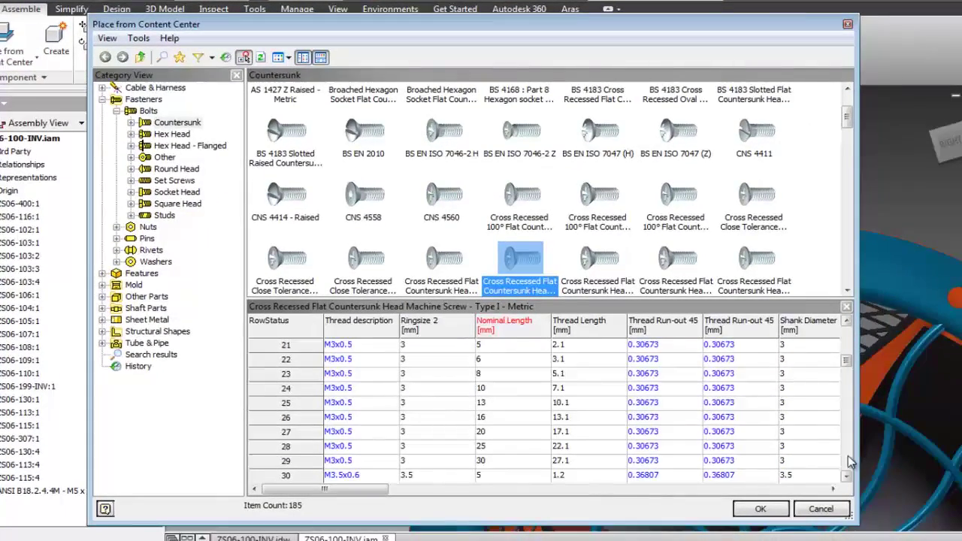
click(285, 387)
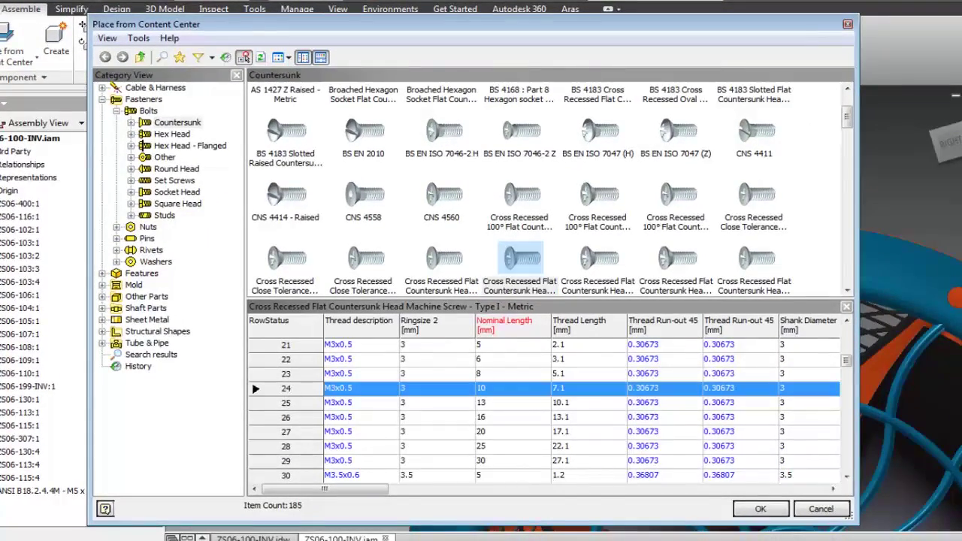
click(763, 514)
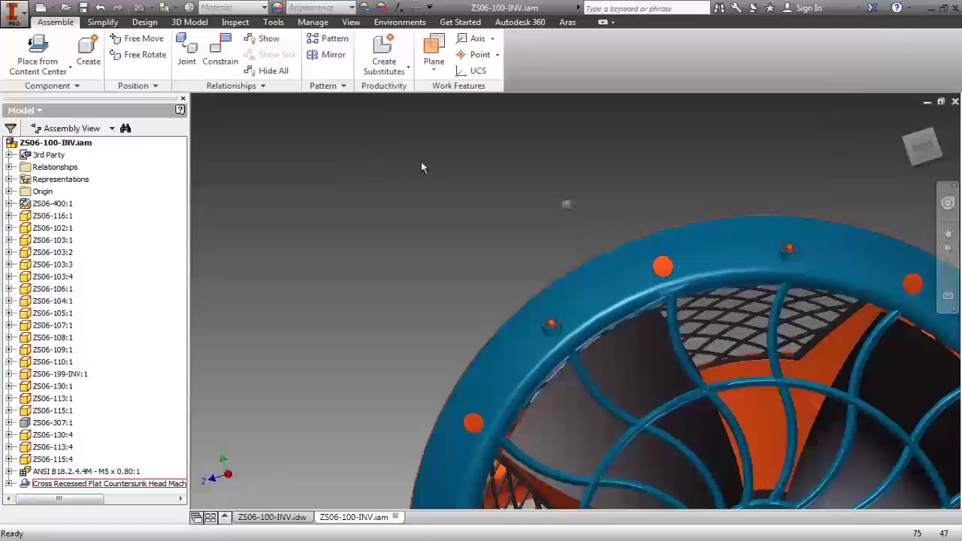
Step: Insert-constrain the screw head edge into a bolt hole on the nozzle ring
click(218, 50)
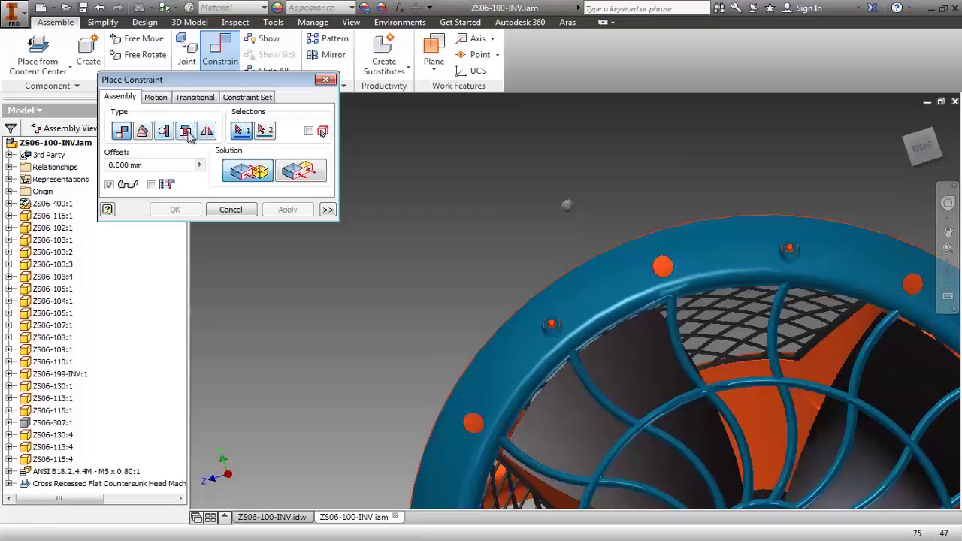
click(186, 132)
click(568, 206)
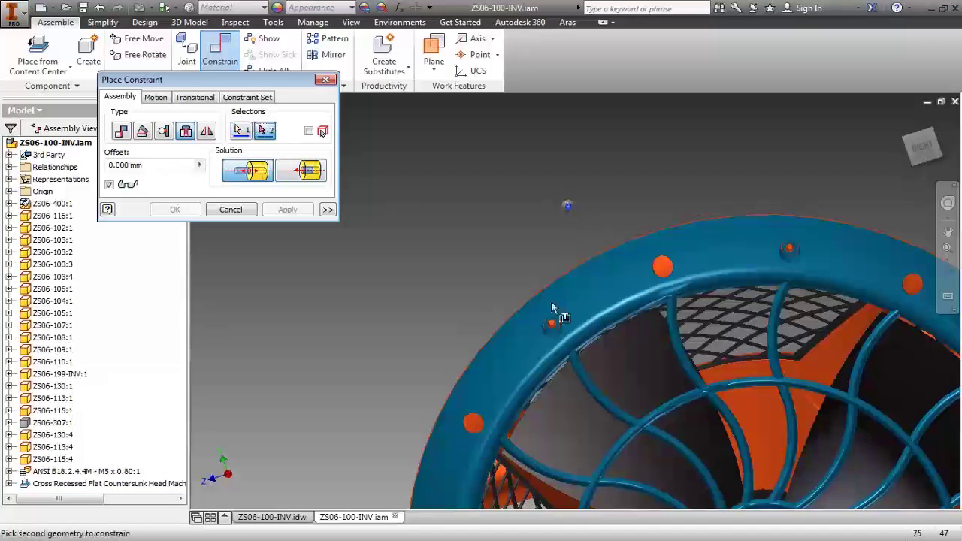
click(551, 324)
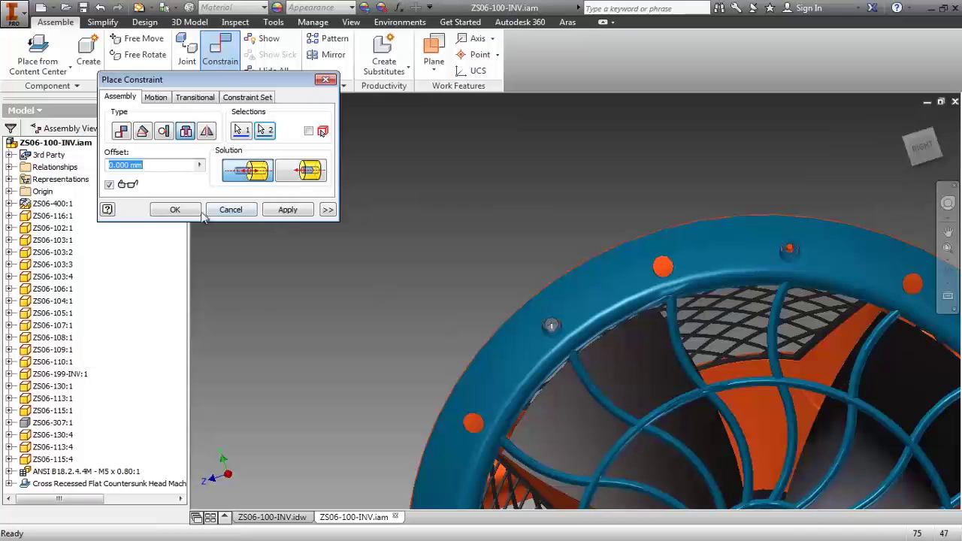
click(178, 210)
Step: Circularly pattern the screw 8 times at 45° around the ring
click(330, 38)
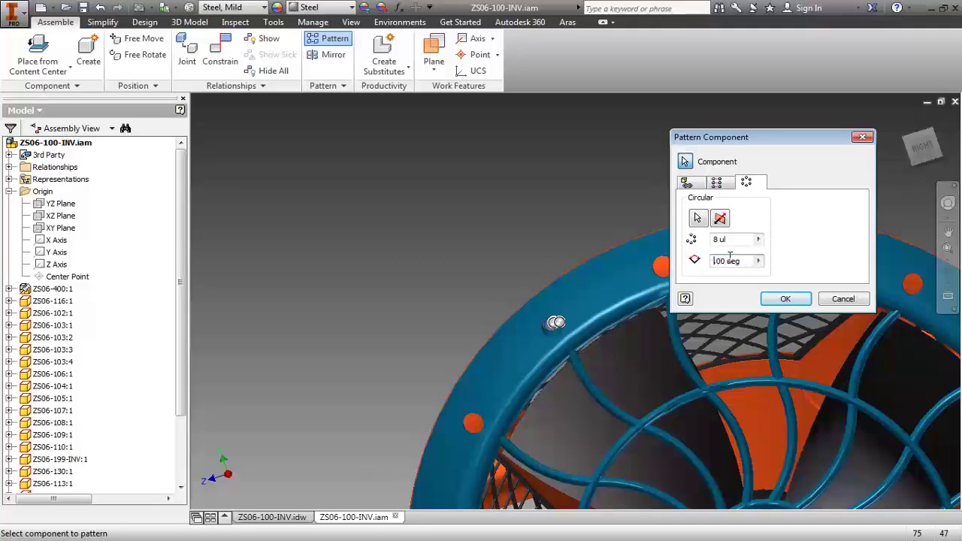
text(45)
click(783, 298)
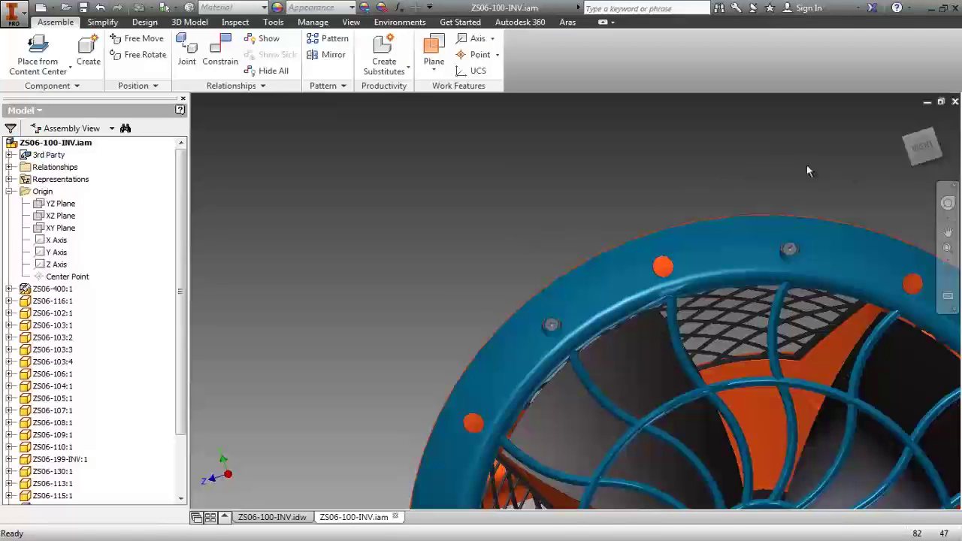
click(904, 128)
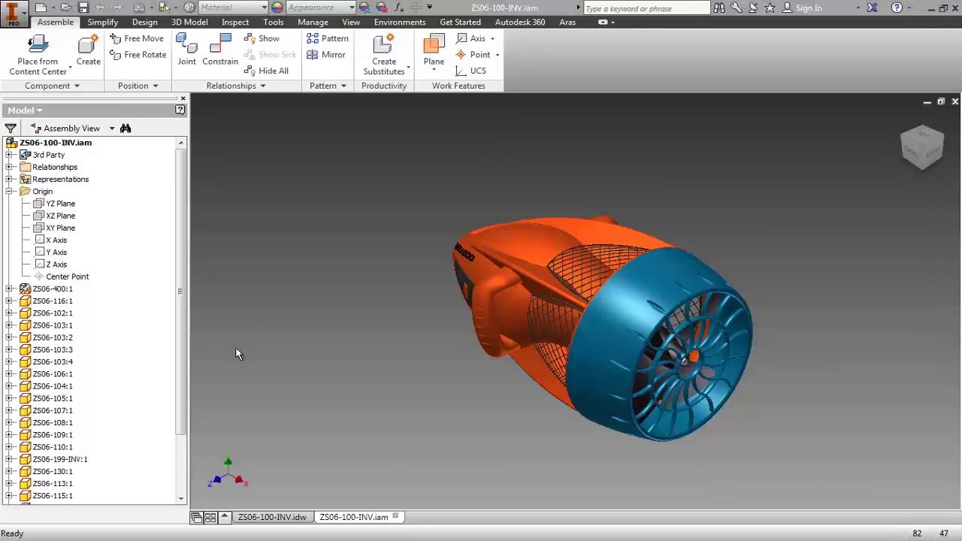
Step: Start registering the seascooter document hierarchy from the Aras tab
click(567, 22)
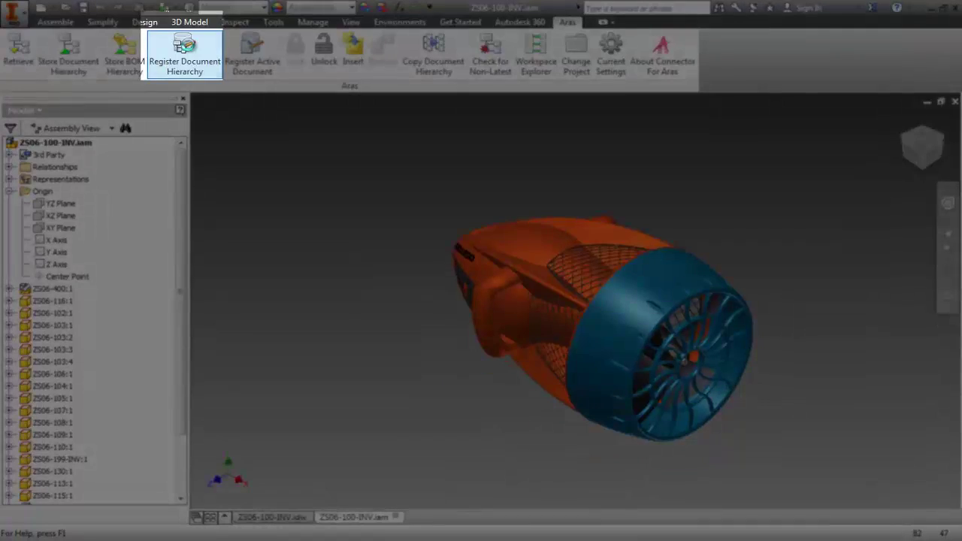
click(184, 54)
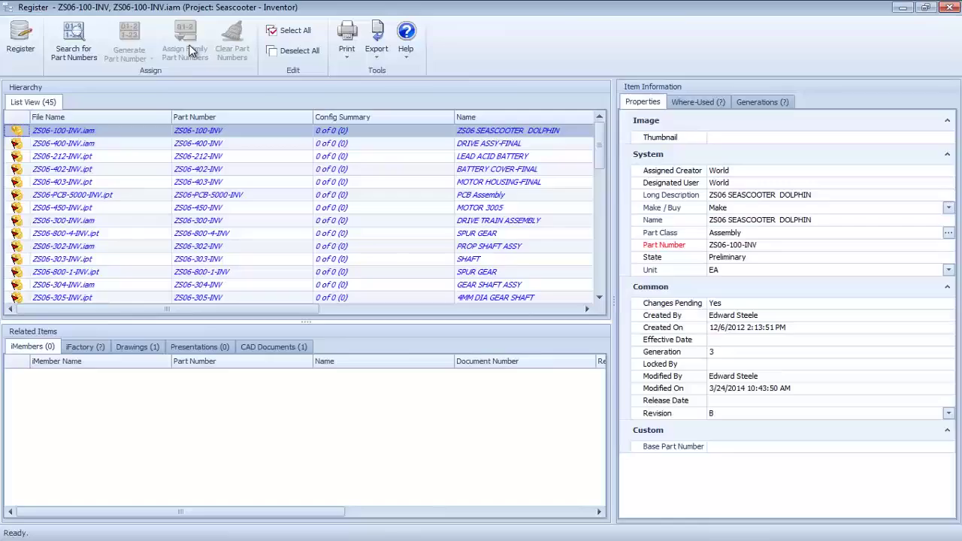
click(600, 241)
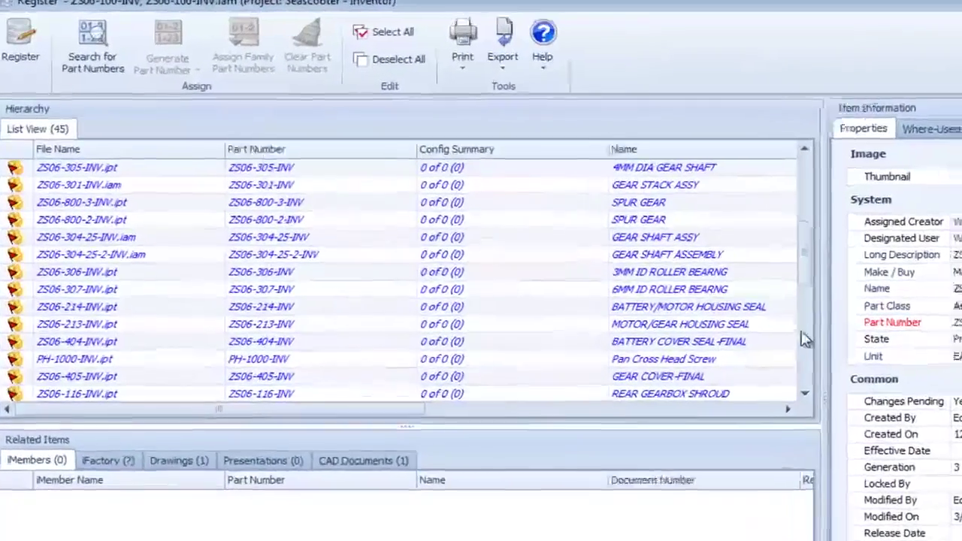
click(804, 340)
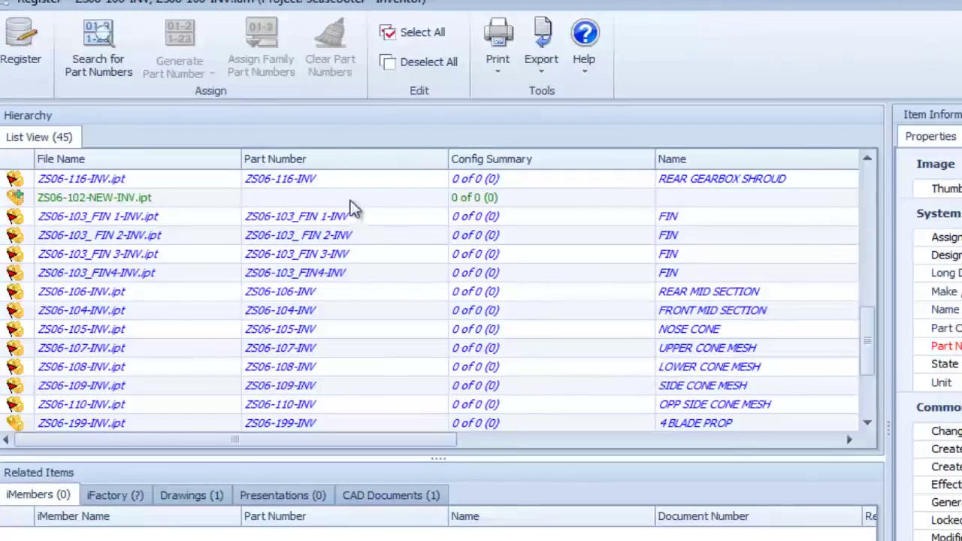
Step: Replace the manual part number on ZS06-102-NEW-INV.ipt with a generated one
click(350, 198)
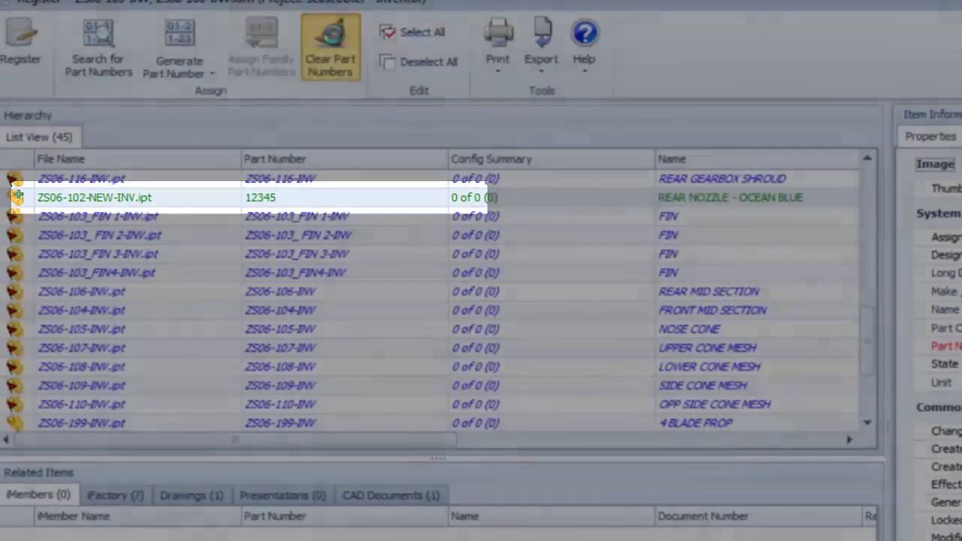
click(334, 44)
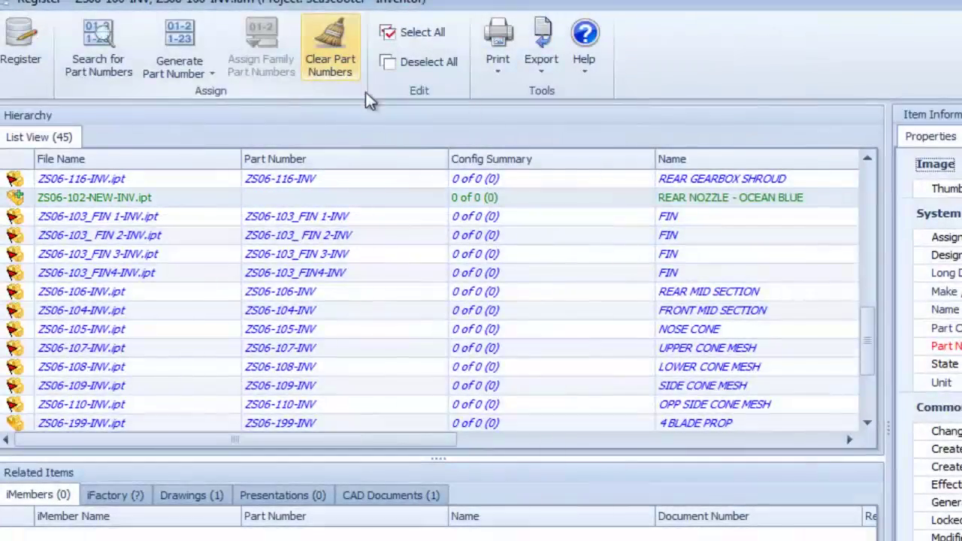
click(197, 52)
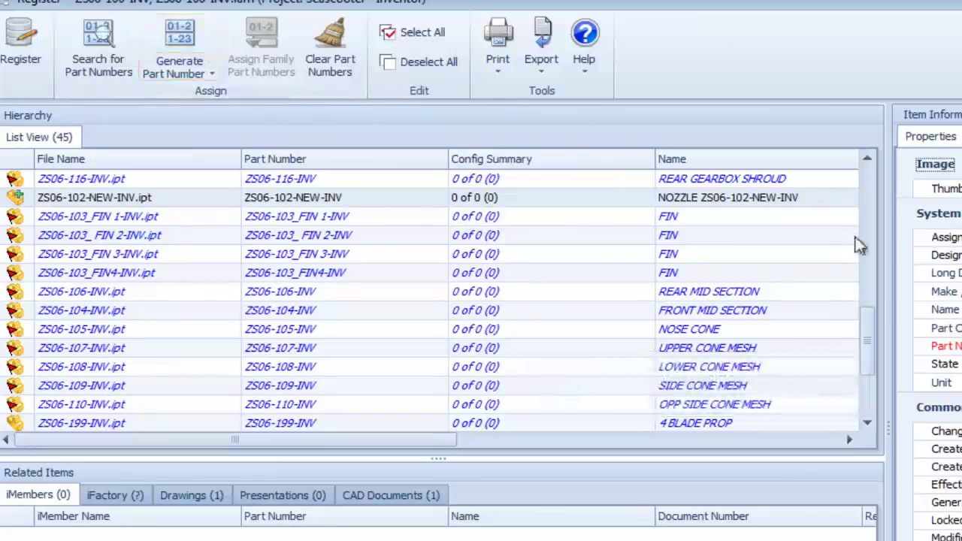
drag(867, 322, 865, 386)
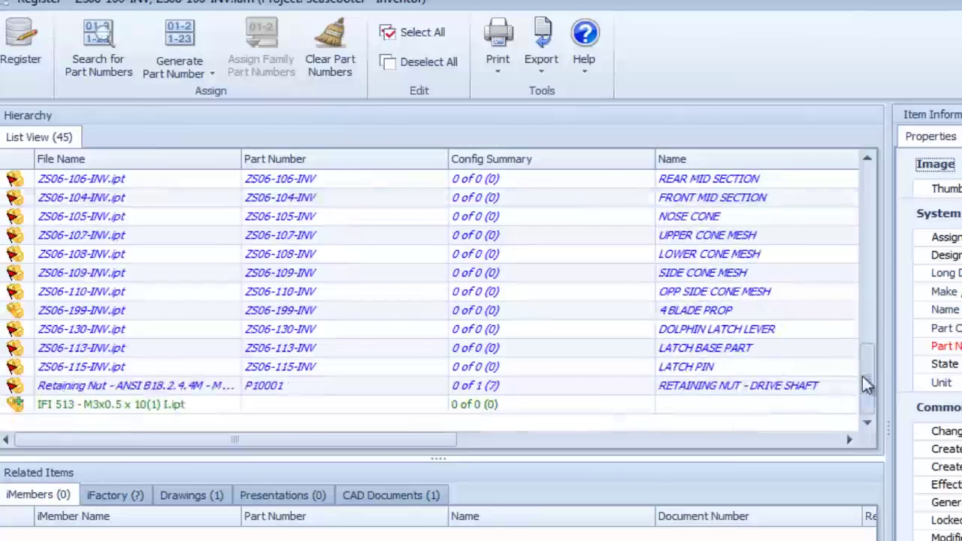
Step: Generate a part number for the IFI 513 screw and check the Retaining Nut's iFactory configurations
click(390, 409)
click(177, 44)
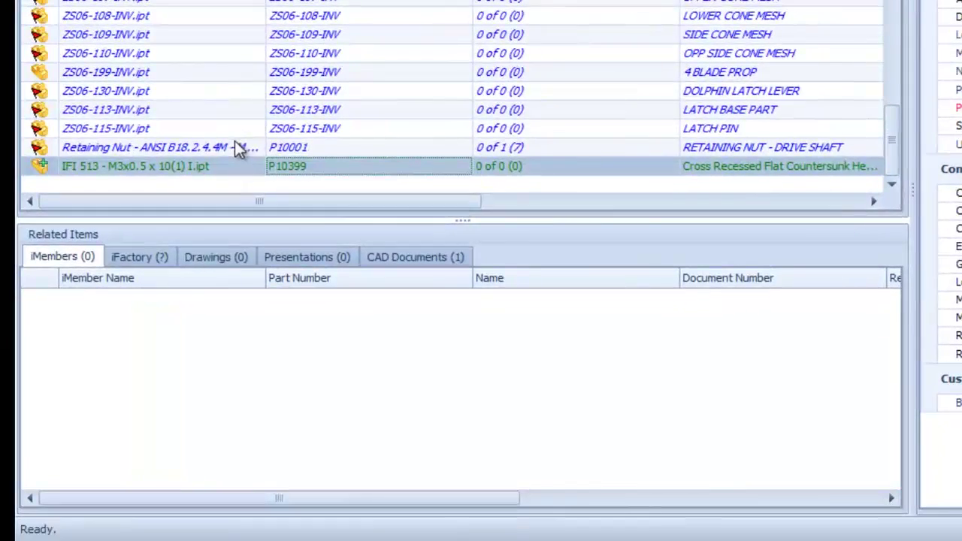
click(234, 146)
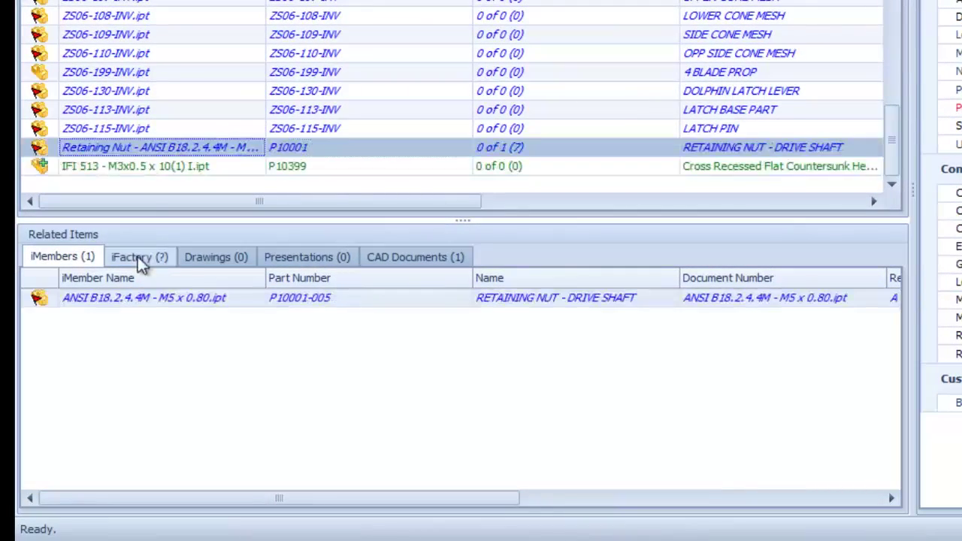
click(160, 259)
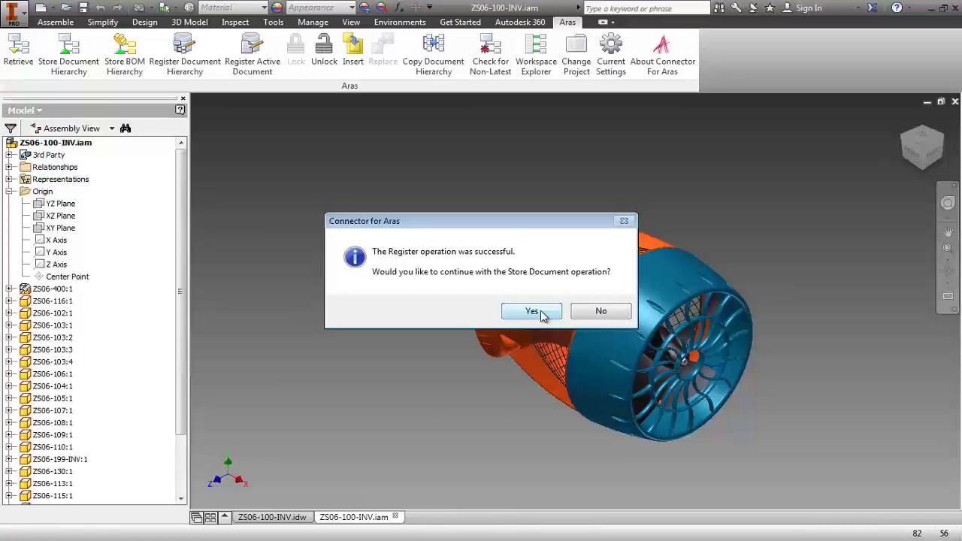
Step: List the 60 documents sorted by Operation, page through them, and store the new nozzle, screw and drawing
click(543, 314)
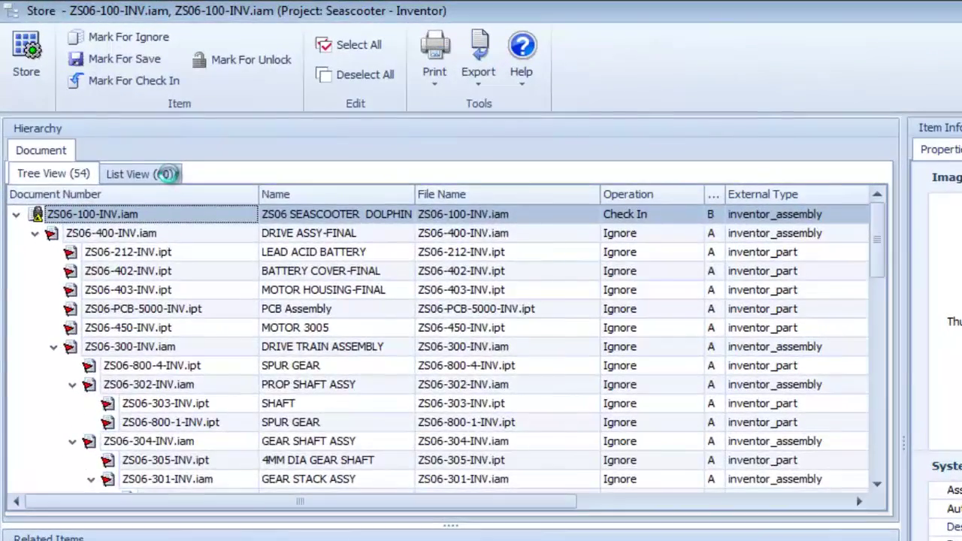
click(154, 163)
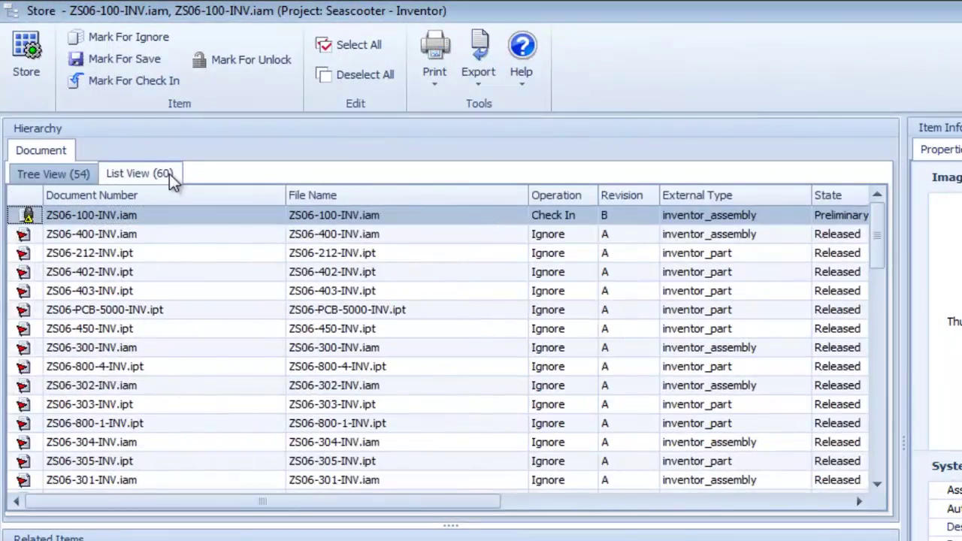
click(548, 196)
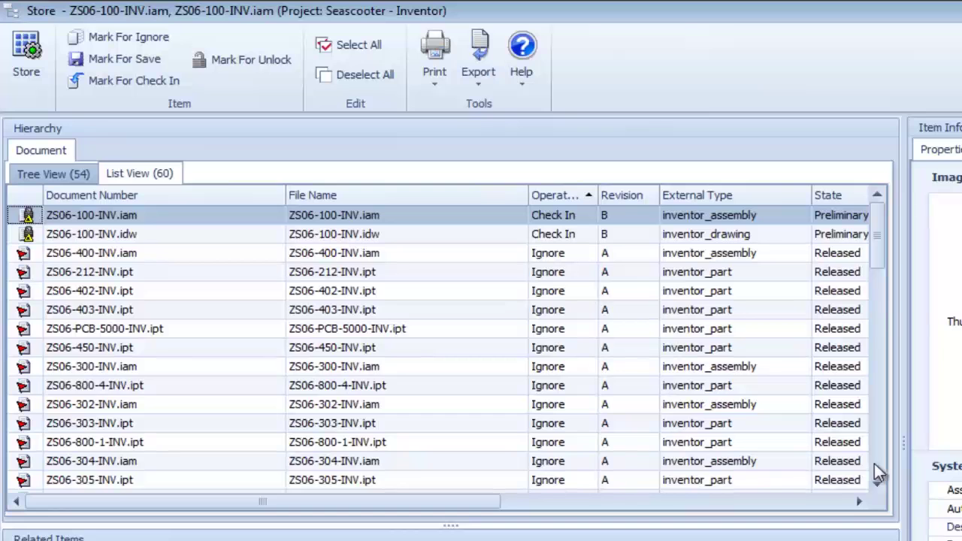
click(875, 464)
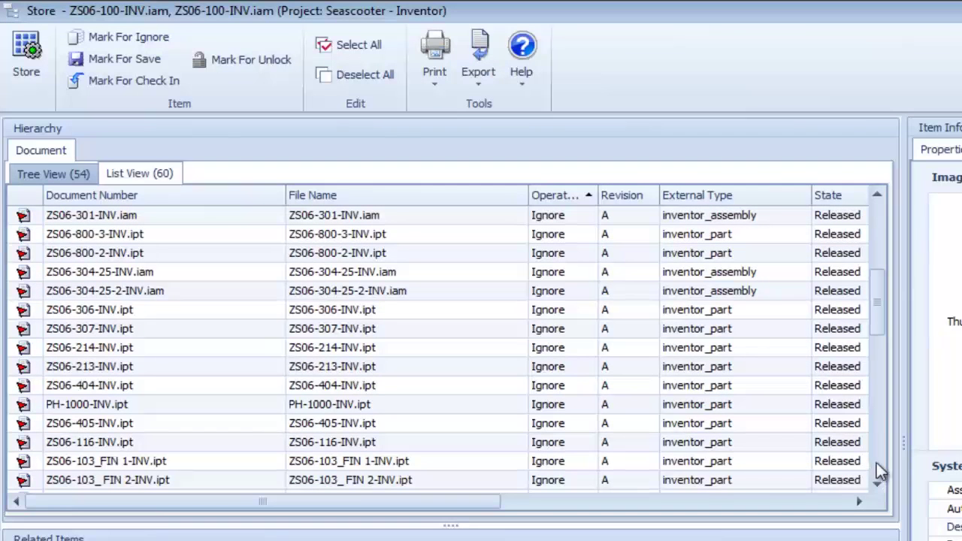
click(876, 463)
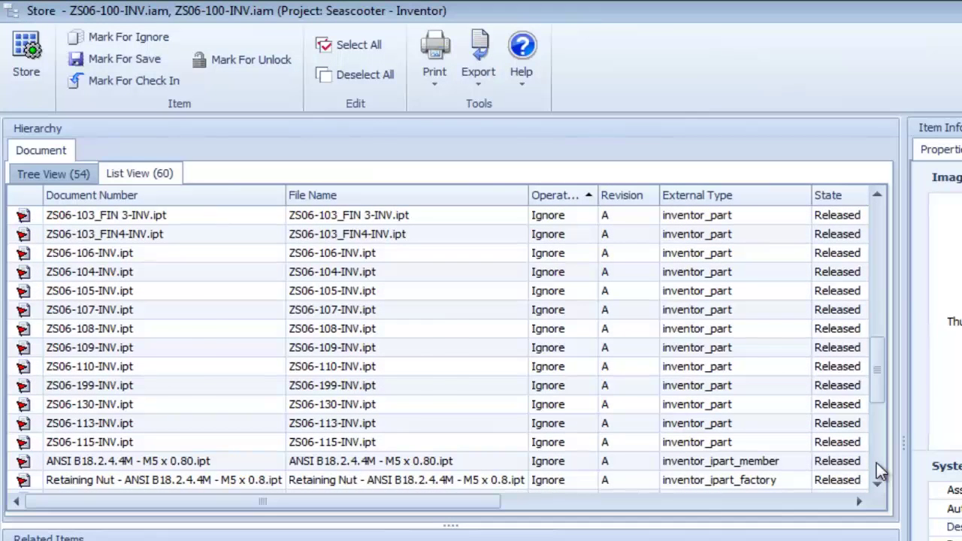
click(876, 469)
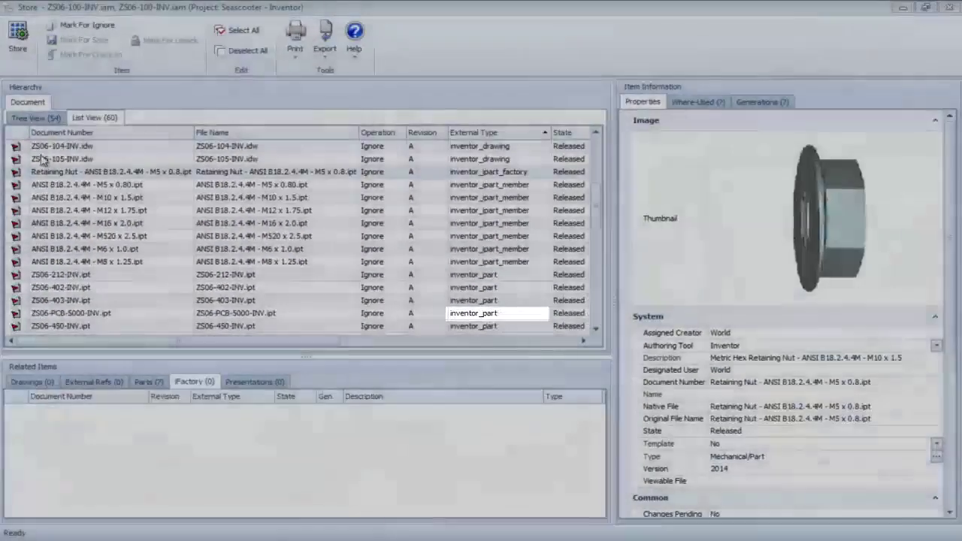
click(20, 34)
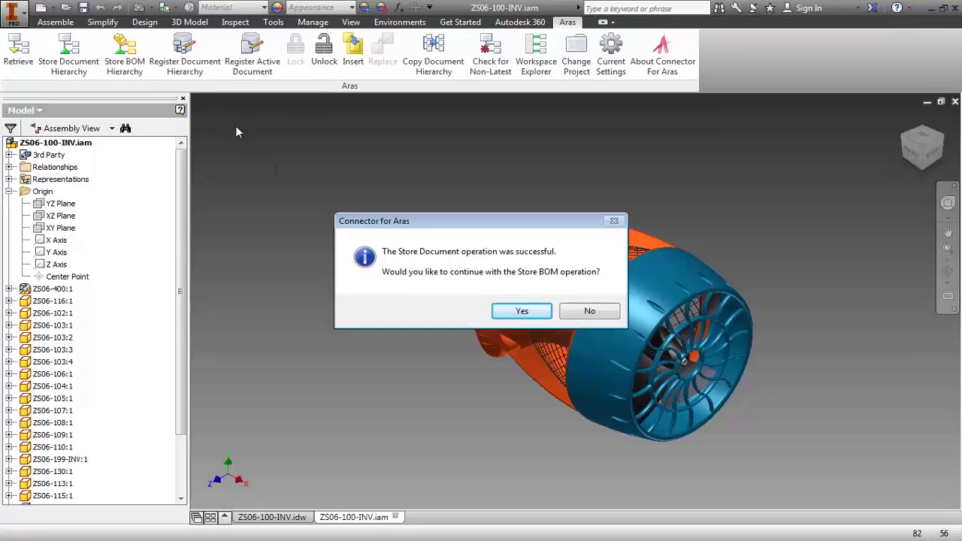
Step: Continue to Store BOM, store the seascooter BOM in Aras and acknowledge the success message
click(542, 313)
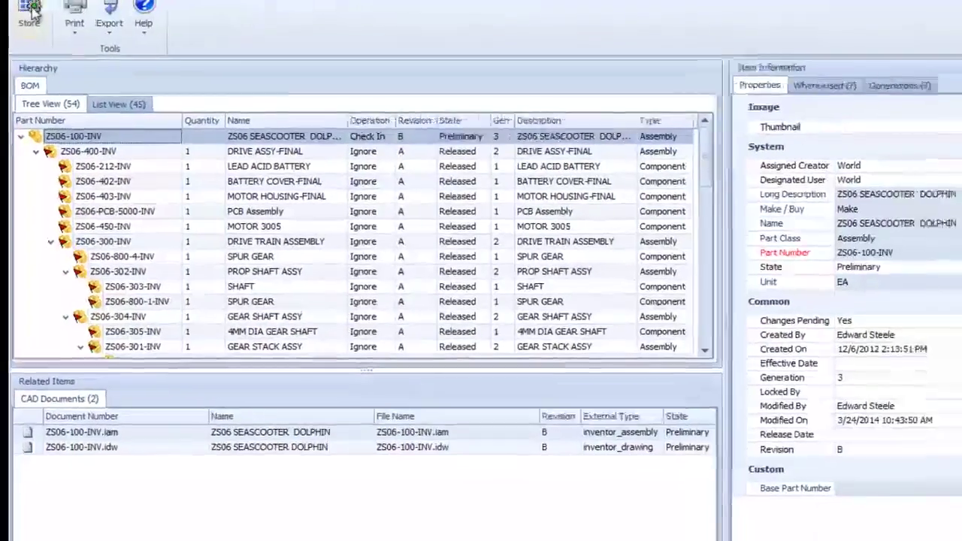
click(18, 31)
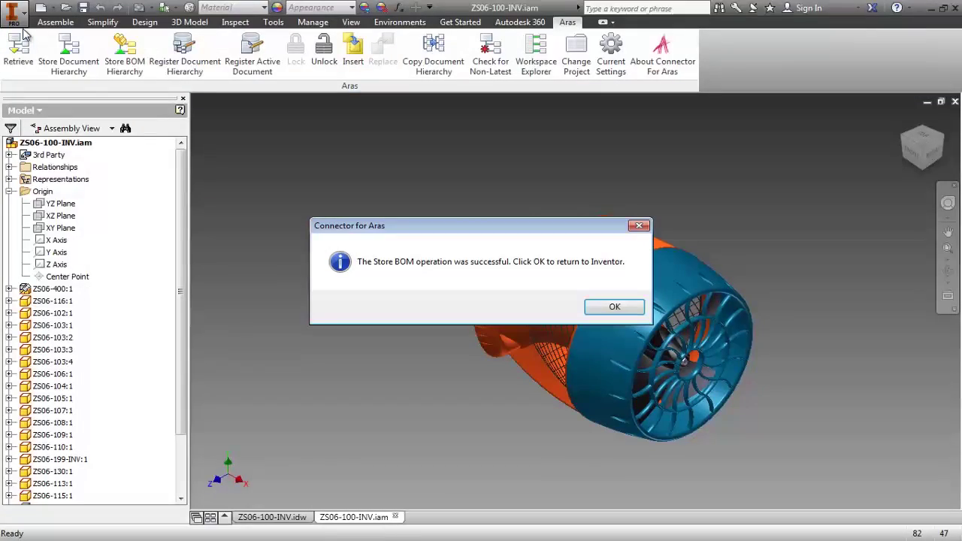
click(615, 309)
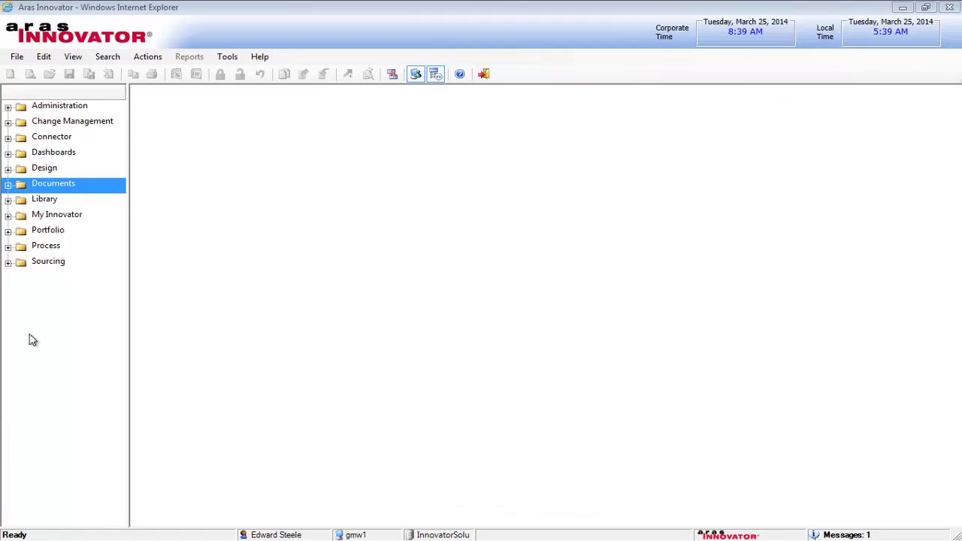
Step: Search CAD Documents for zs06% and open, then close, ZS06-100-INV.iam
click(9, 184)
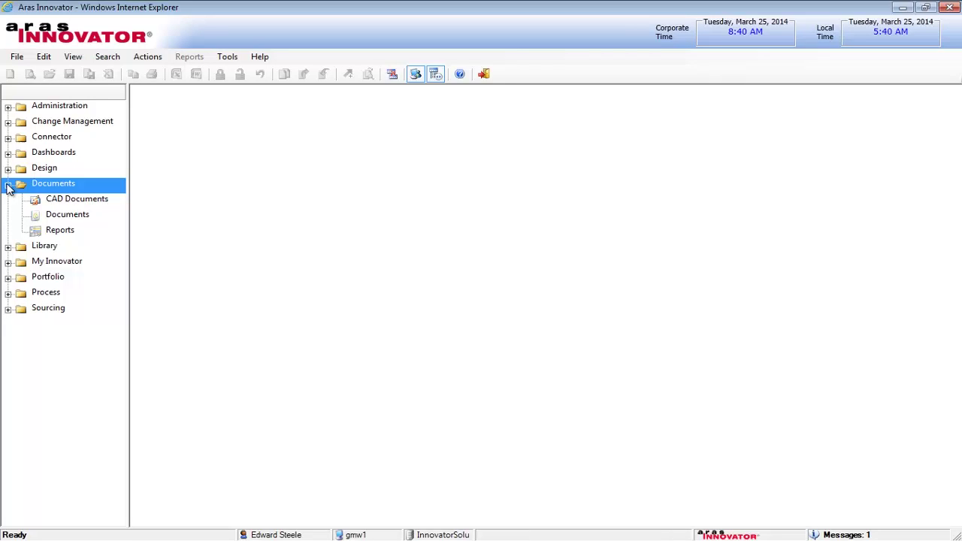
click(78, 200)
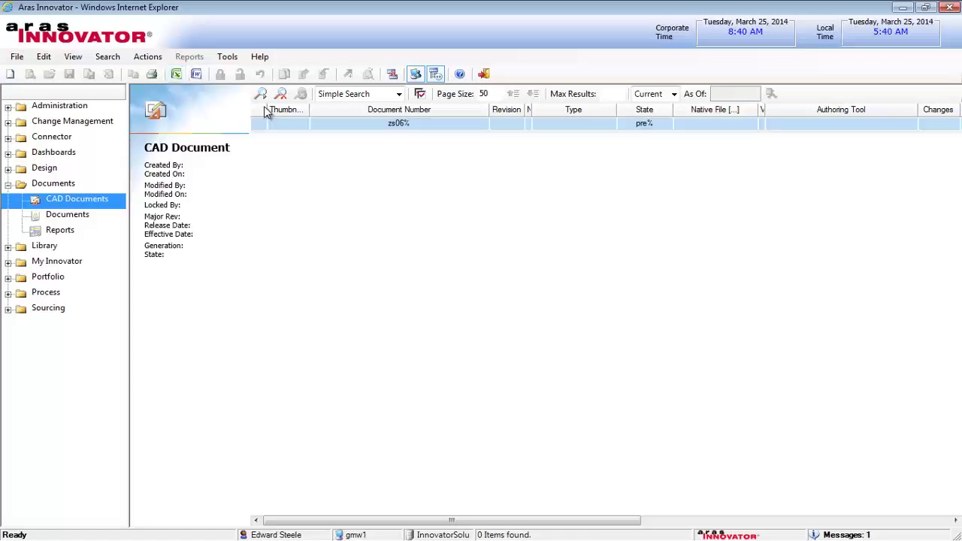
click(261, 95)
double_click(349, 143)
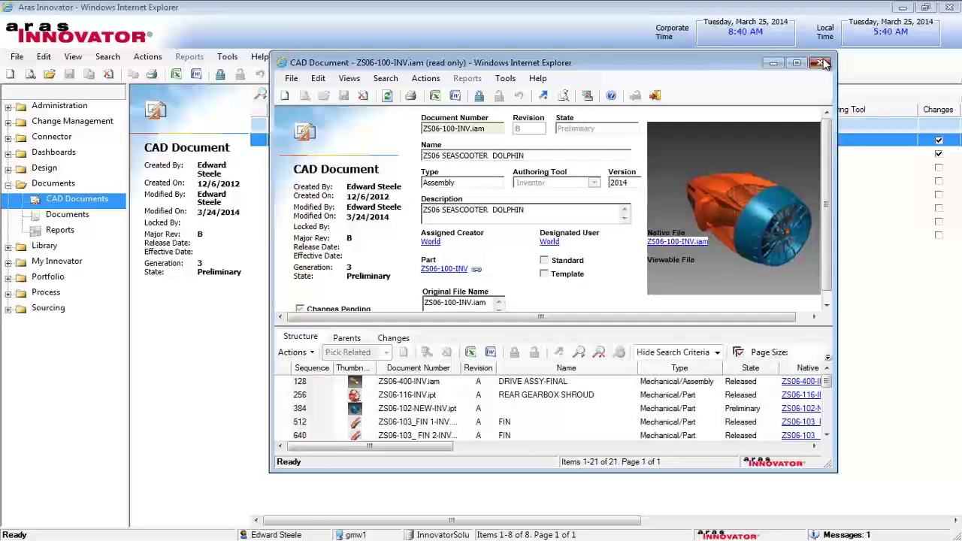
click(823, 63)
Step: Open part ZS06-100-INV from the ECO-100042 activity in My InBasket
click(9, 261)
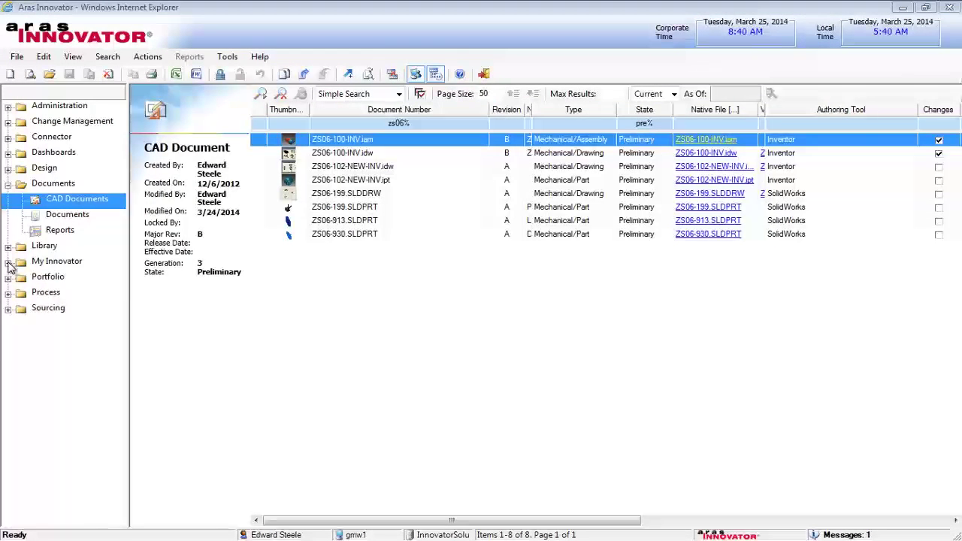
click(64, 286)
right_click(203, 180)
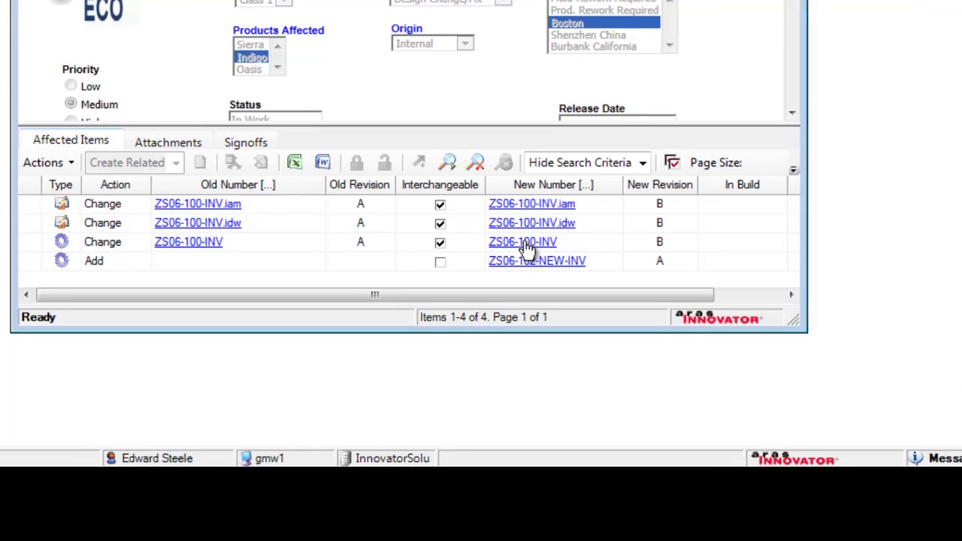
click(526, 244)
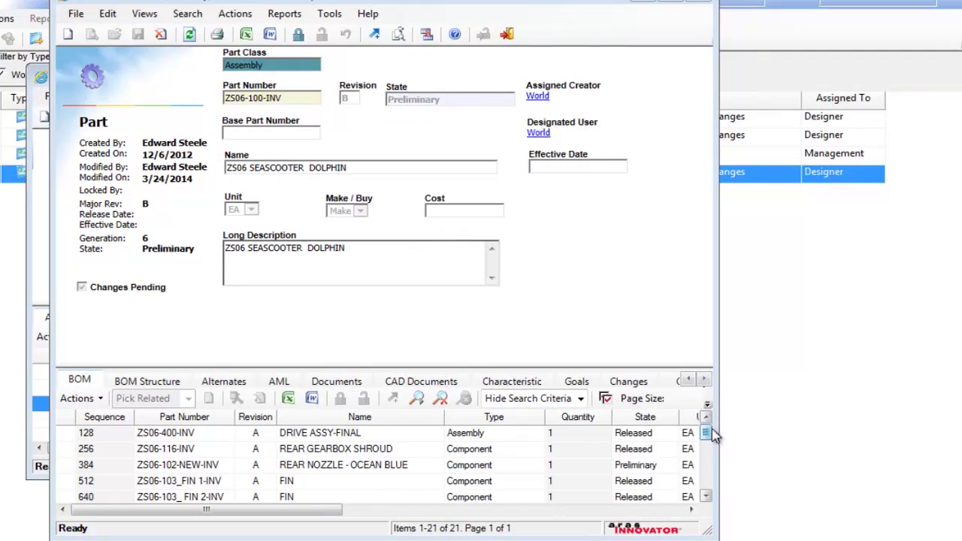
drag(711, 435, 708, 445)
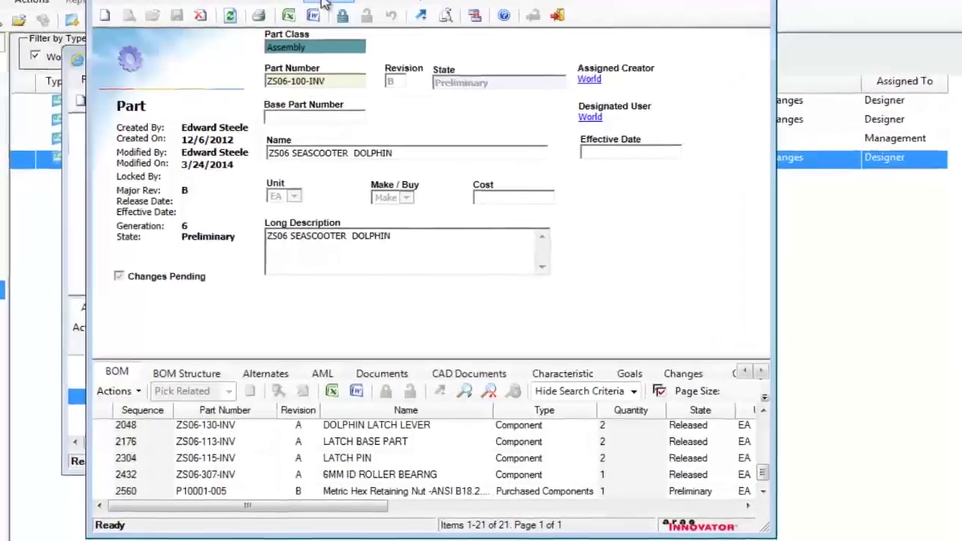
Step: Run Multilevel BOM Report2 showing ZS06-199-INV and P10399, then open the part's Structure Browser
click(284, 13)
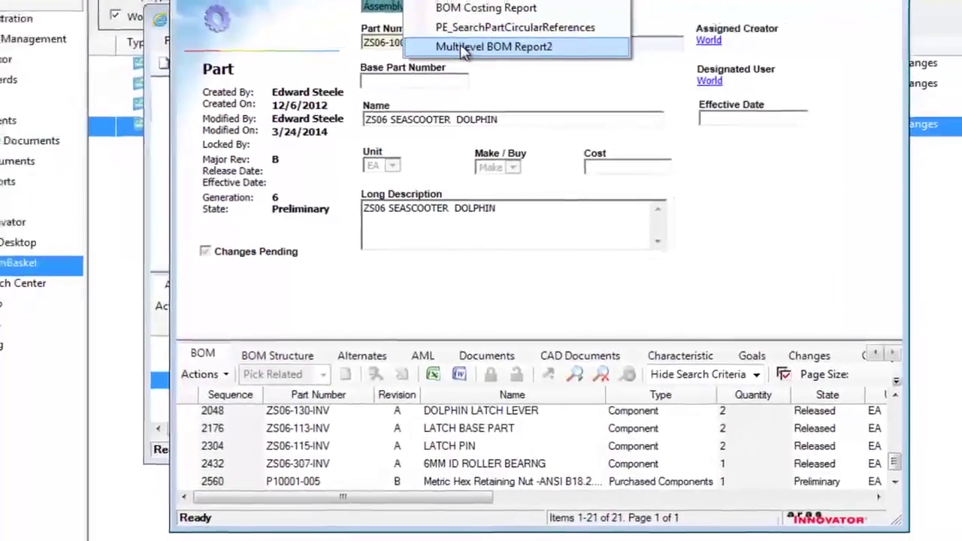
click(312, 84)
drag(880, 101, 877, 204)
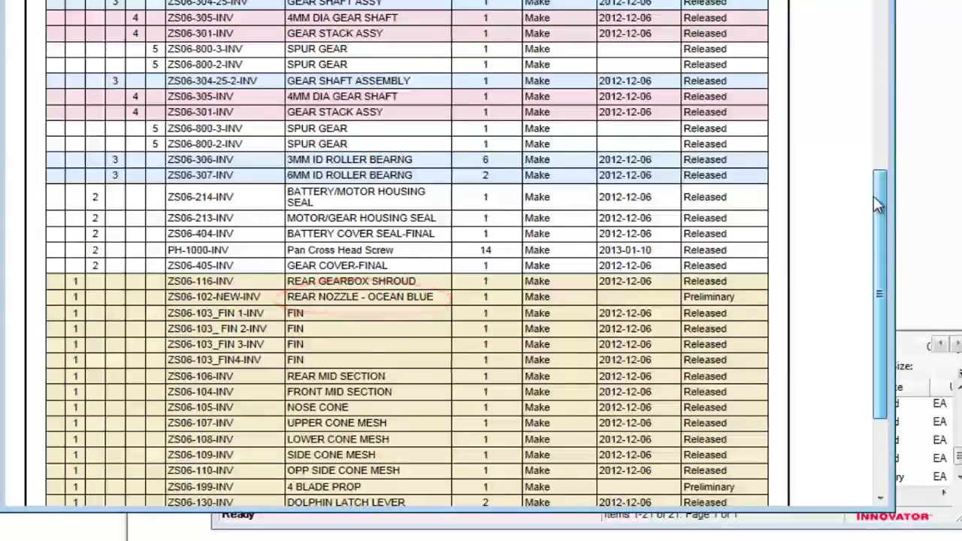
drag(877, 204, 876, 257)
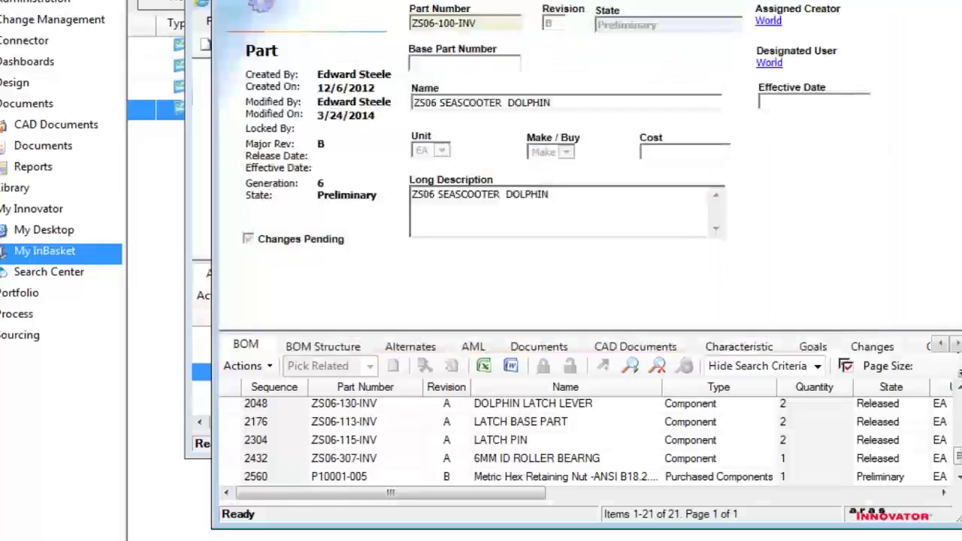
click(346, 2)
click(375, 41)
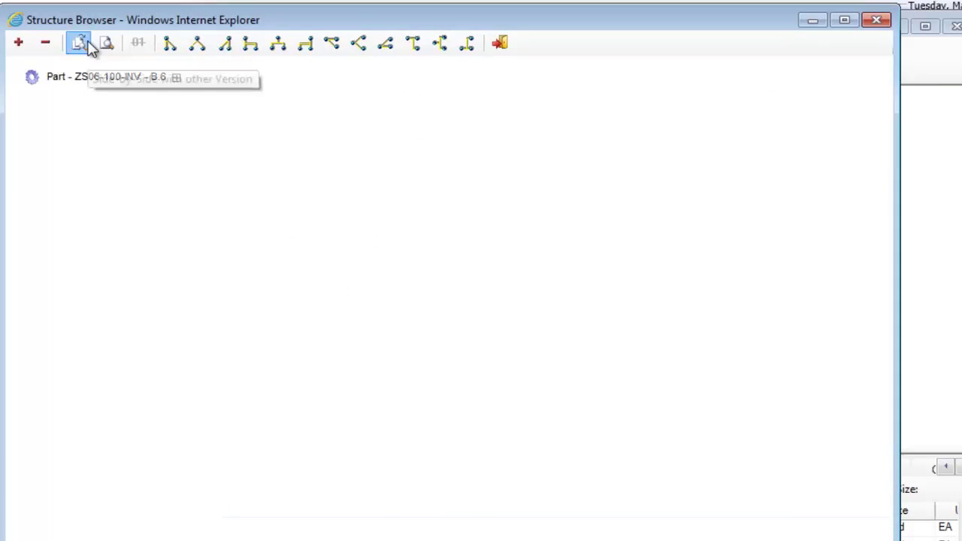
Step: Compare structure B.6 against revision A.2 with differences highlighted
click(84, 27)
double_click(496, 264)
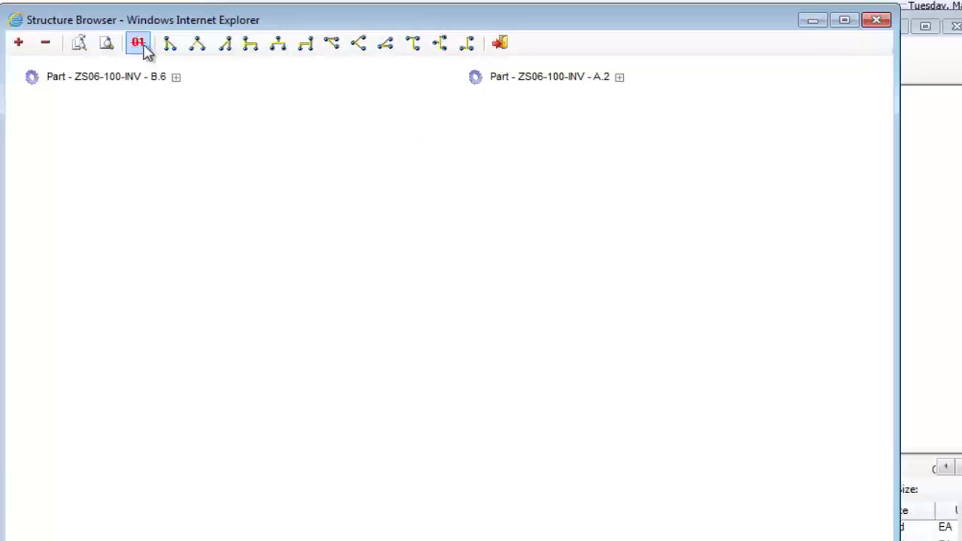
click(142, 46)
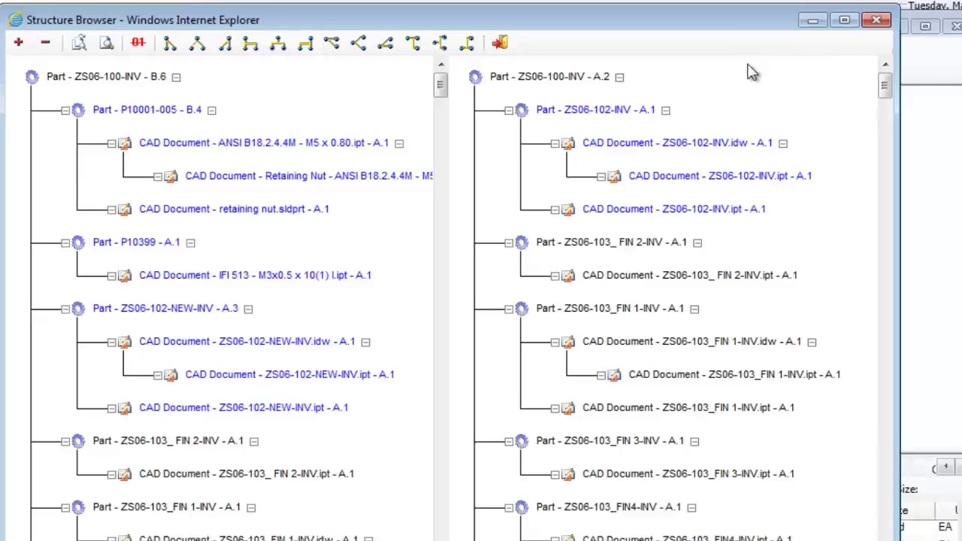
Step: Close the comparison and open the ZS06-100-INV.idw drawing from the part's CAD Documents
click(877, 20)
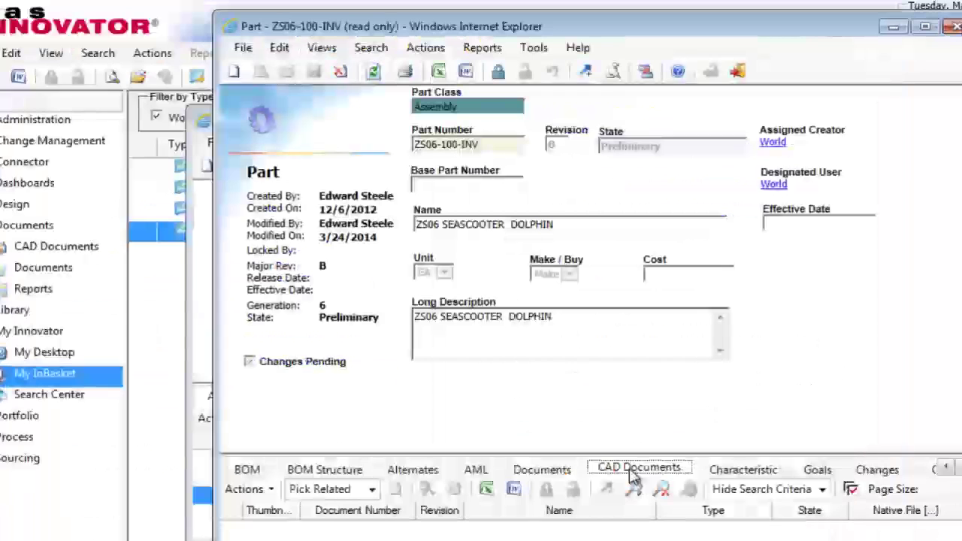
click(380, 527)
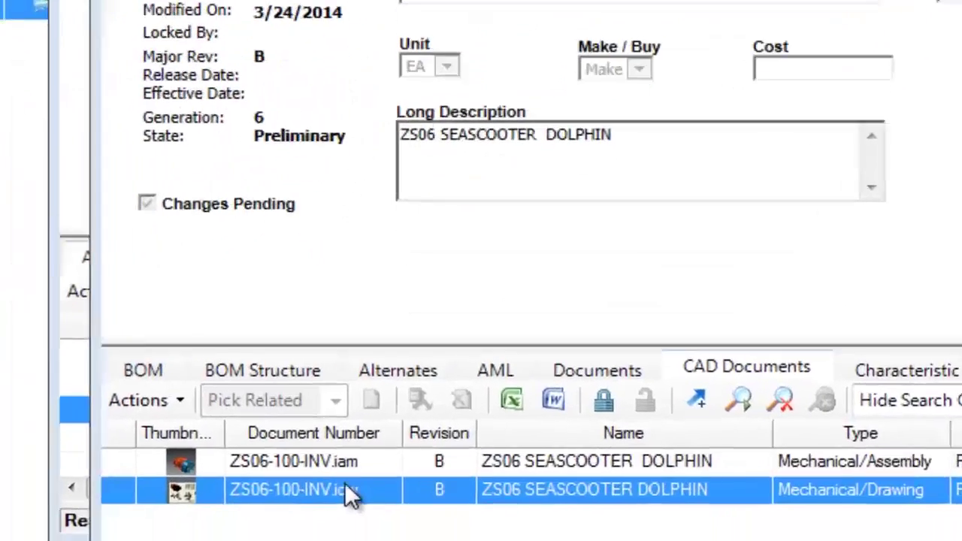
double_click(344, 482)
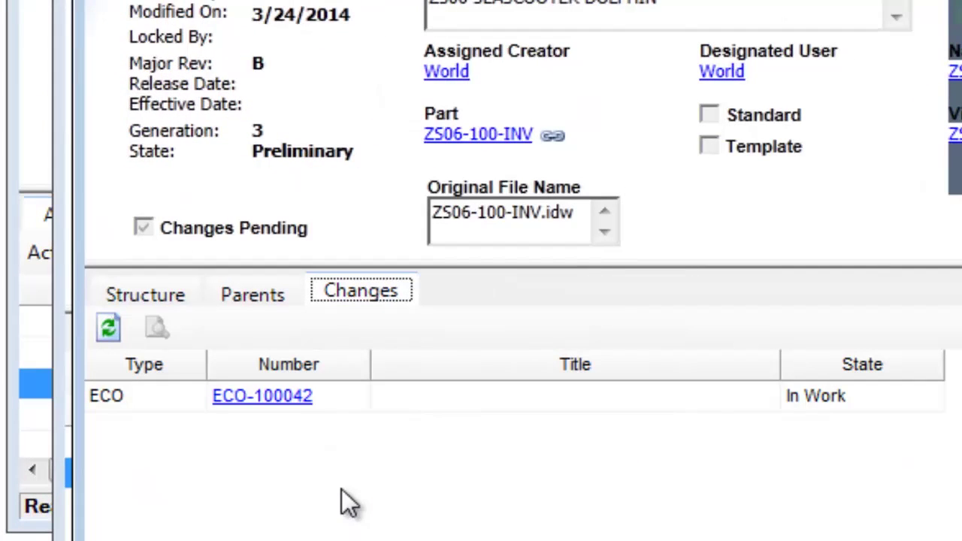